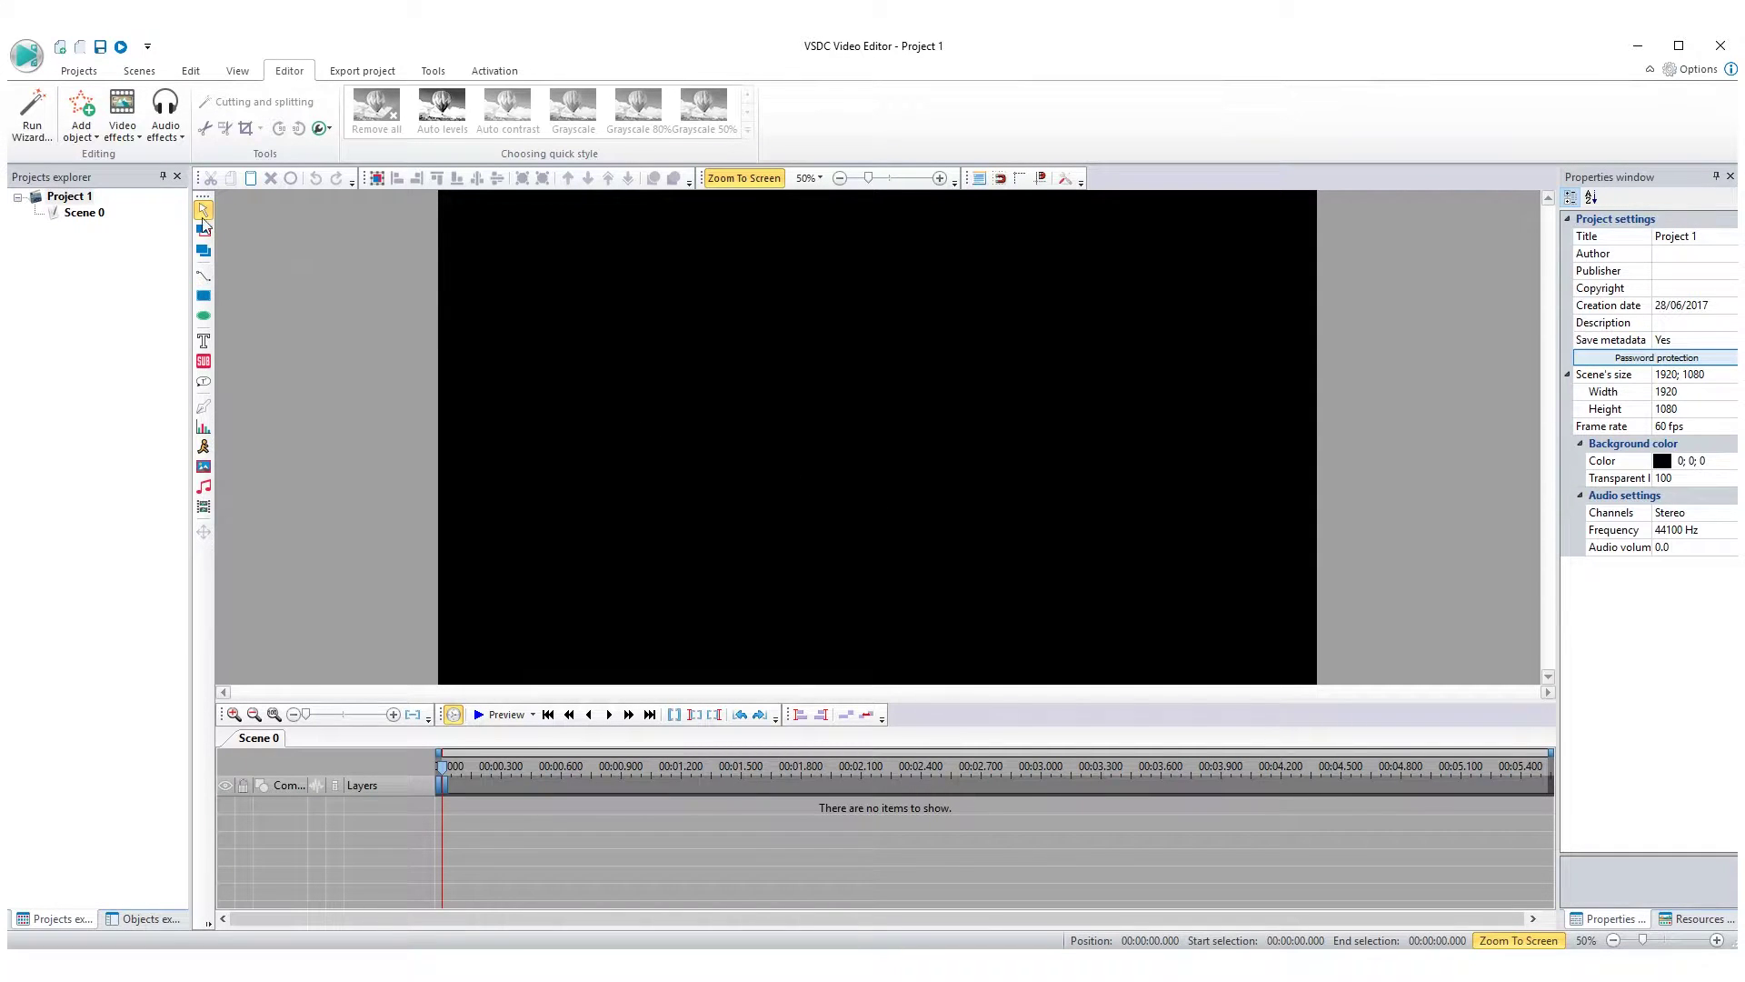
Add the sample.mp4 video to the scene, placed from the cursor position on a new layer.
{"action": "left_click", "coordinate": [91, 127]}
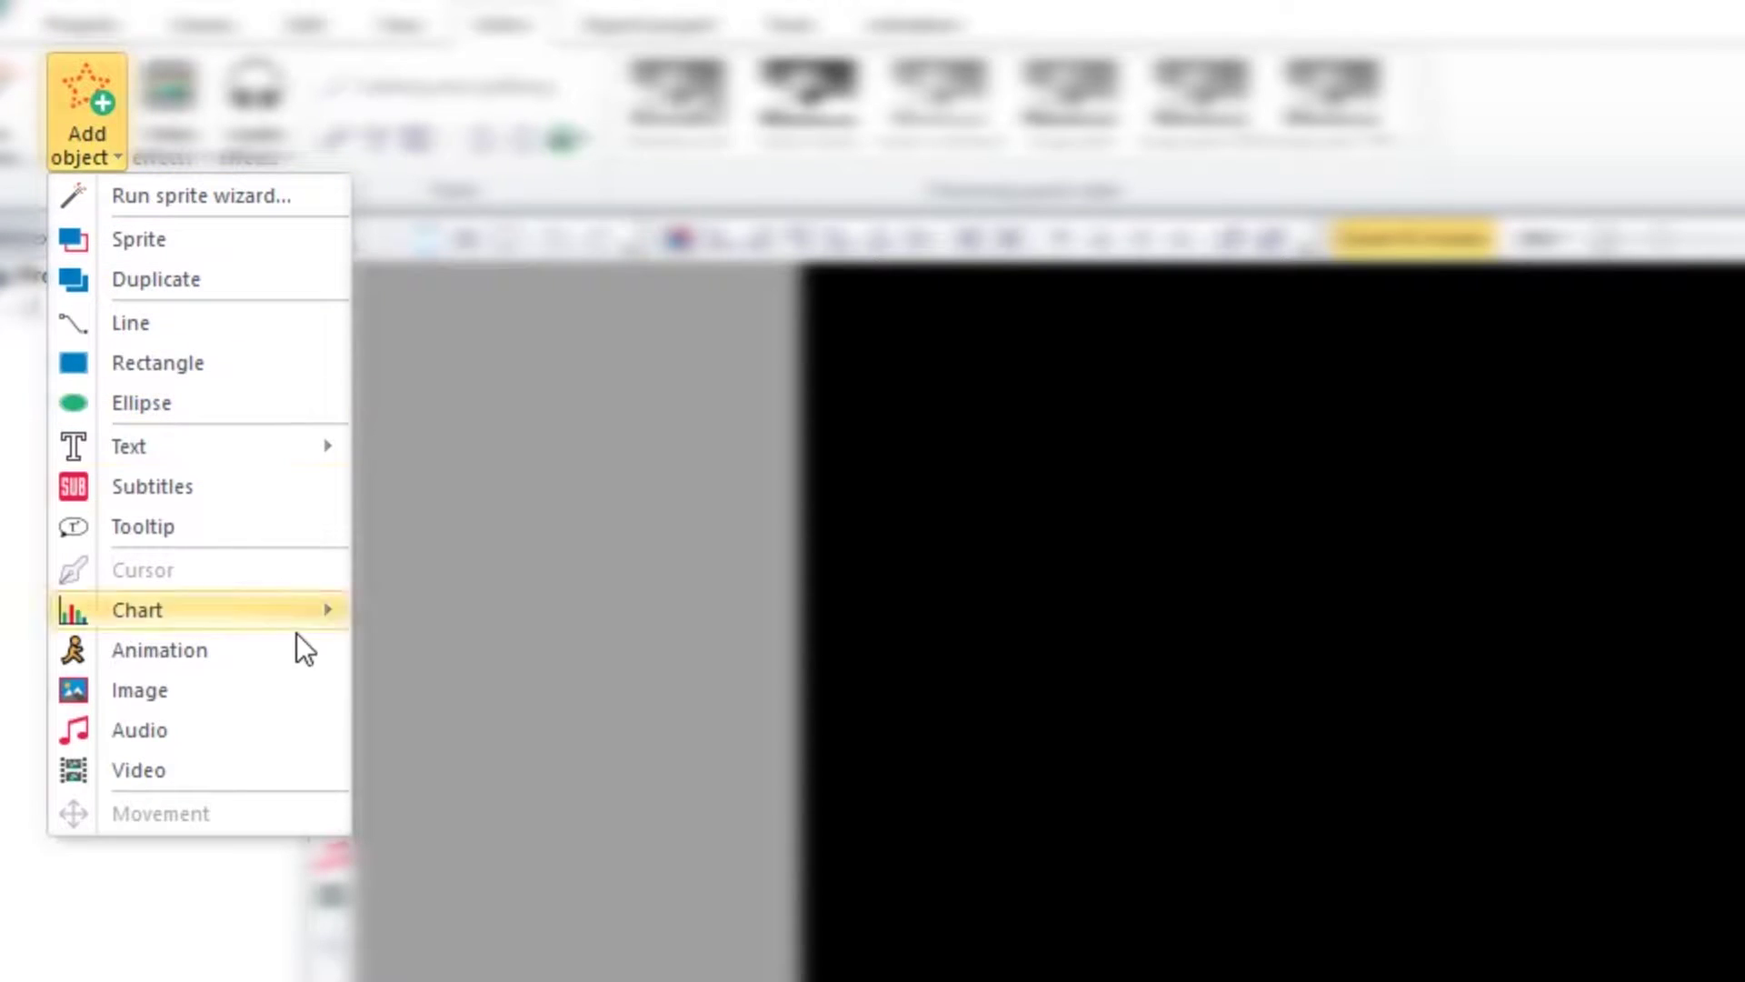
{"action": "left_click", "coordinate": [313, 768]}
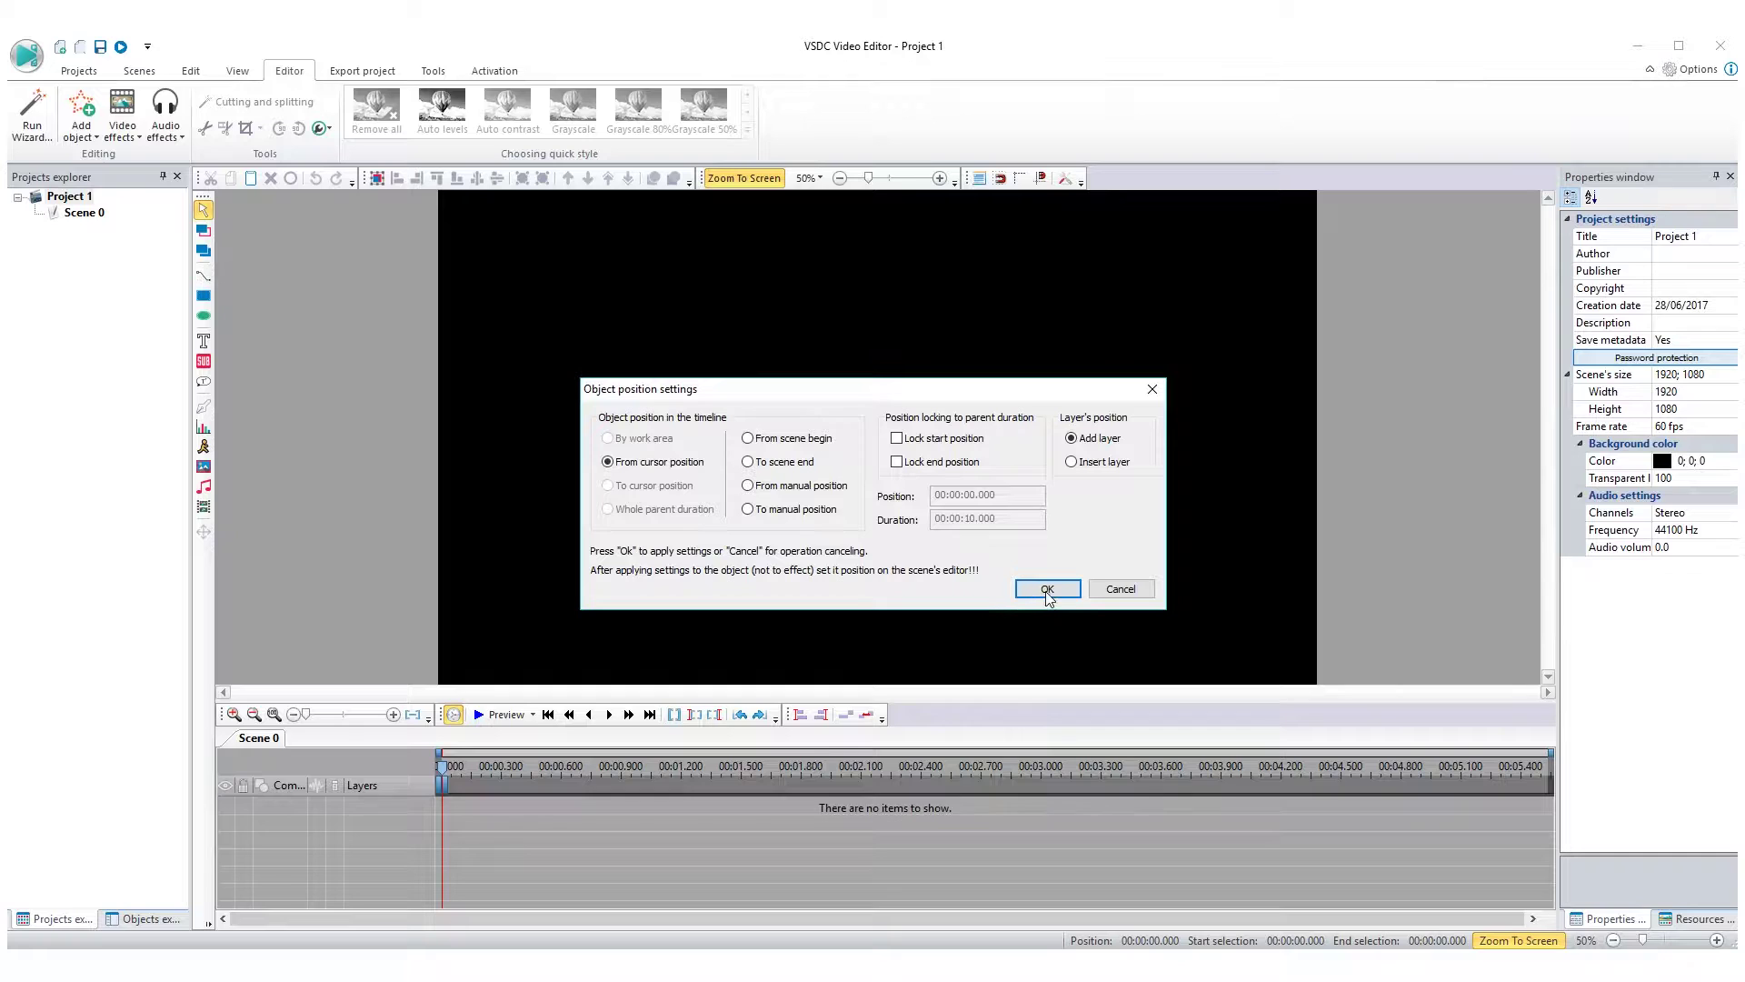
{"action": "left_click", "coordinate": [1047, 589]}
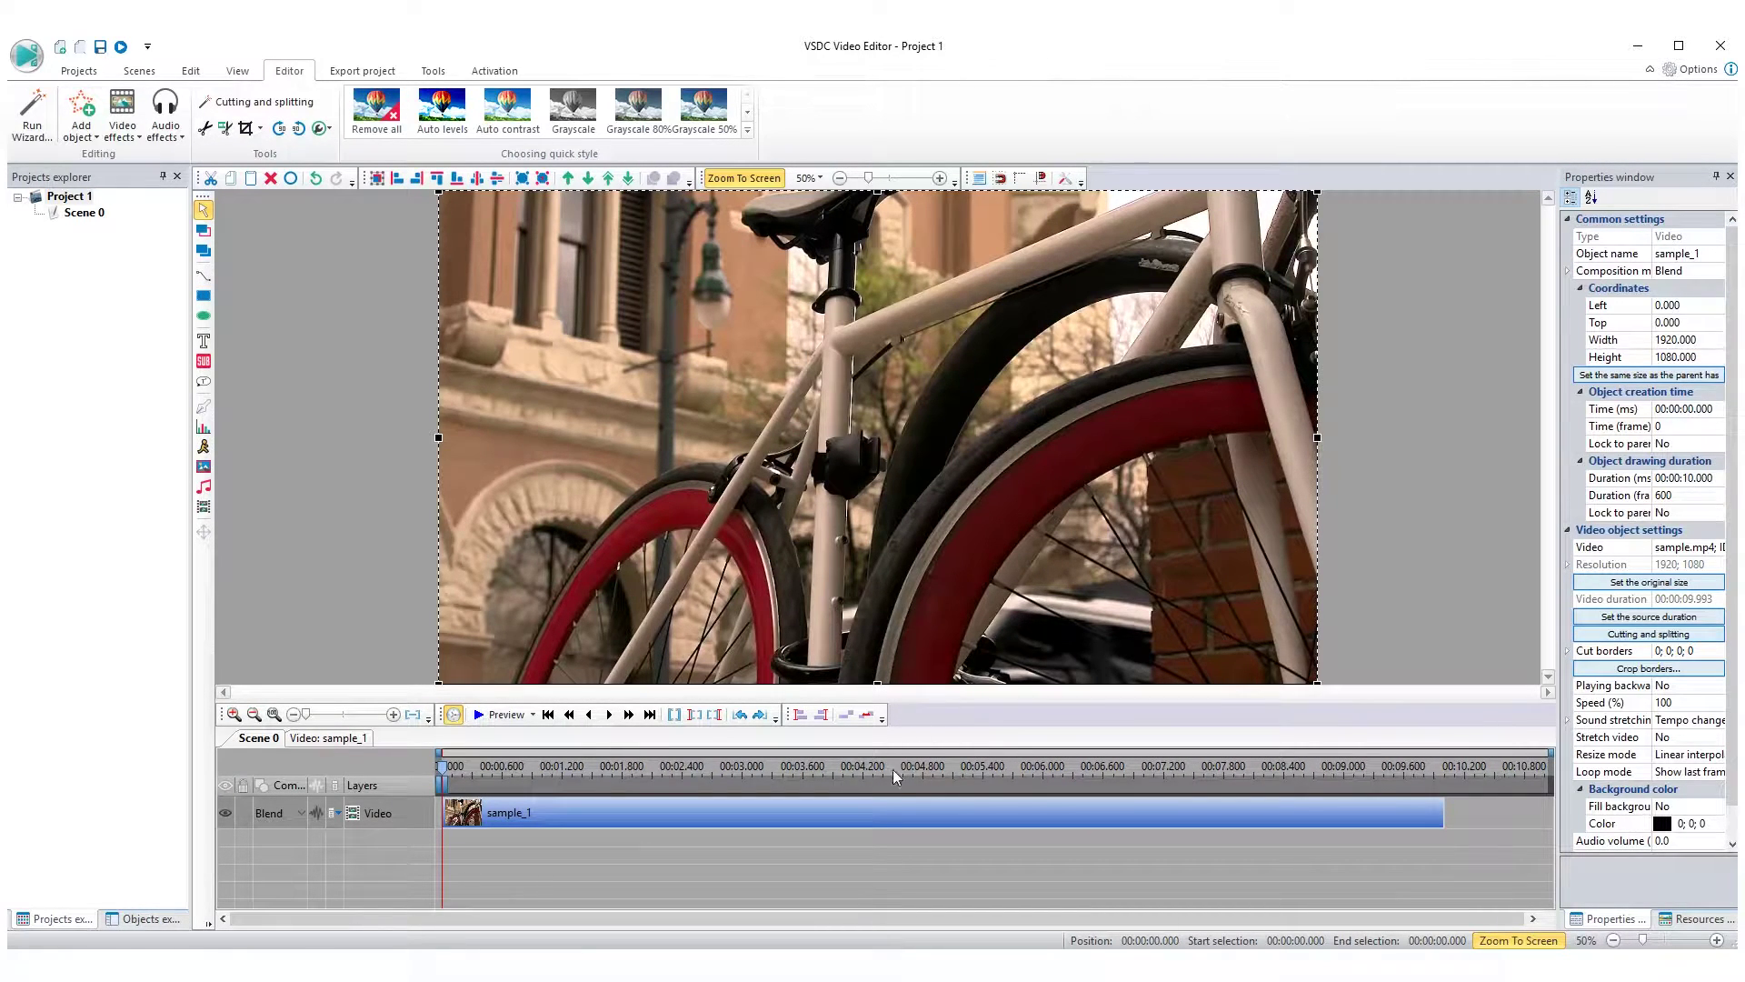
Open the sample clip's own timeline and add a Brightness/Contrast/Gamma adjustment spanning the whole parent duration.
{"action": "double_click", "coordinate": [879, 820]}
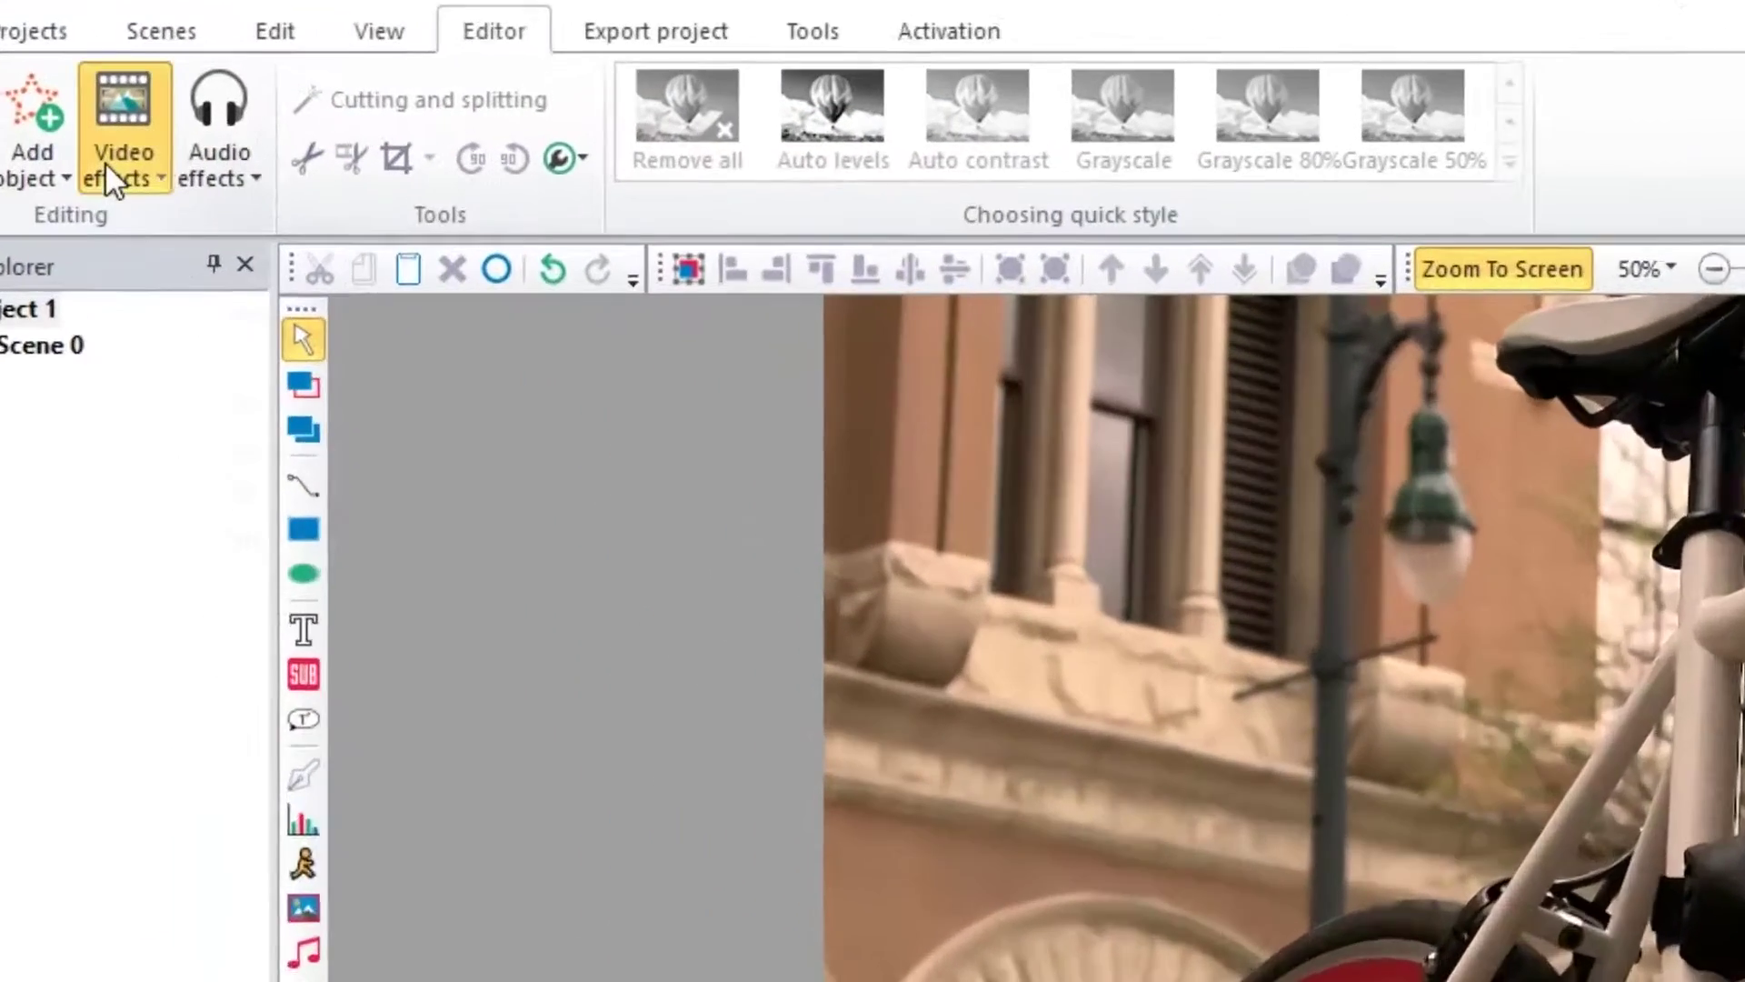
{"action": "left_click", "coordinate": [120, 135]}
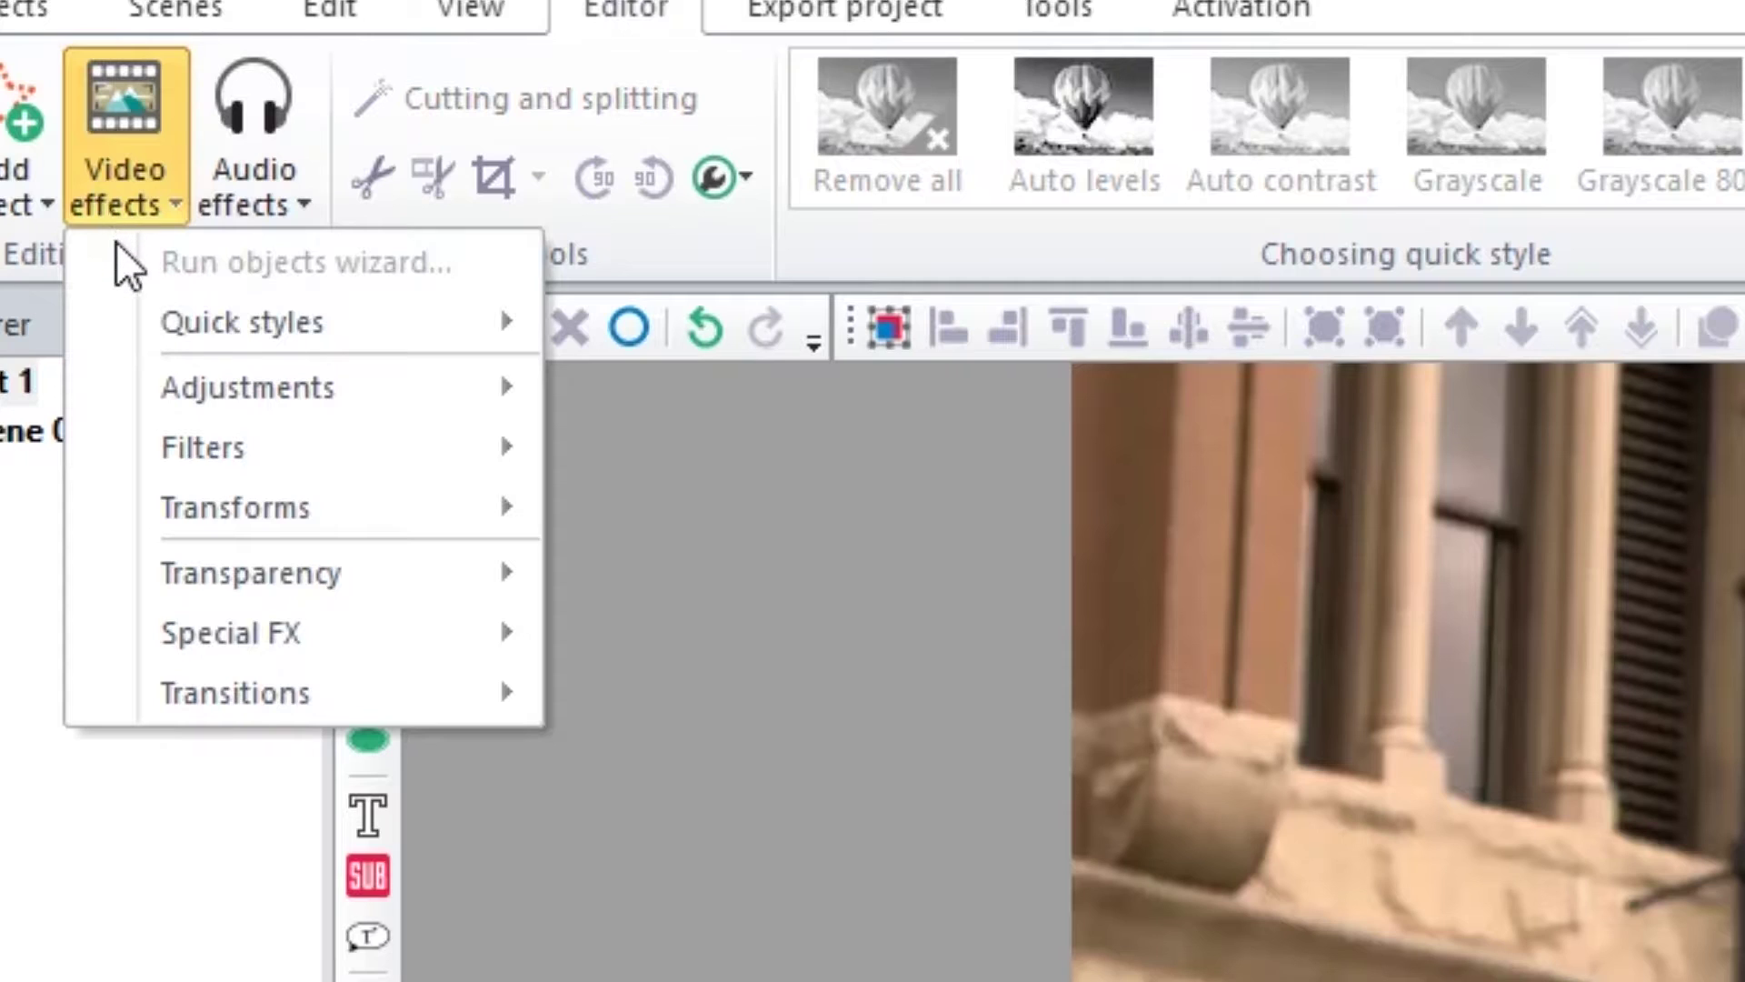
{"action": "mouse_move", "coordinate": [191, 387]}
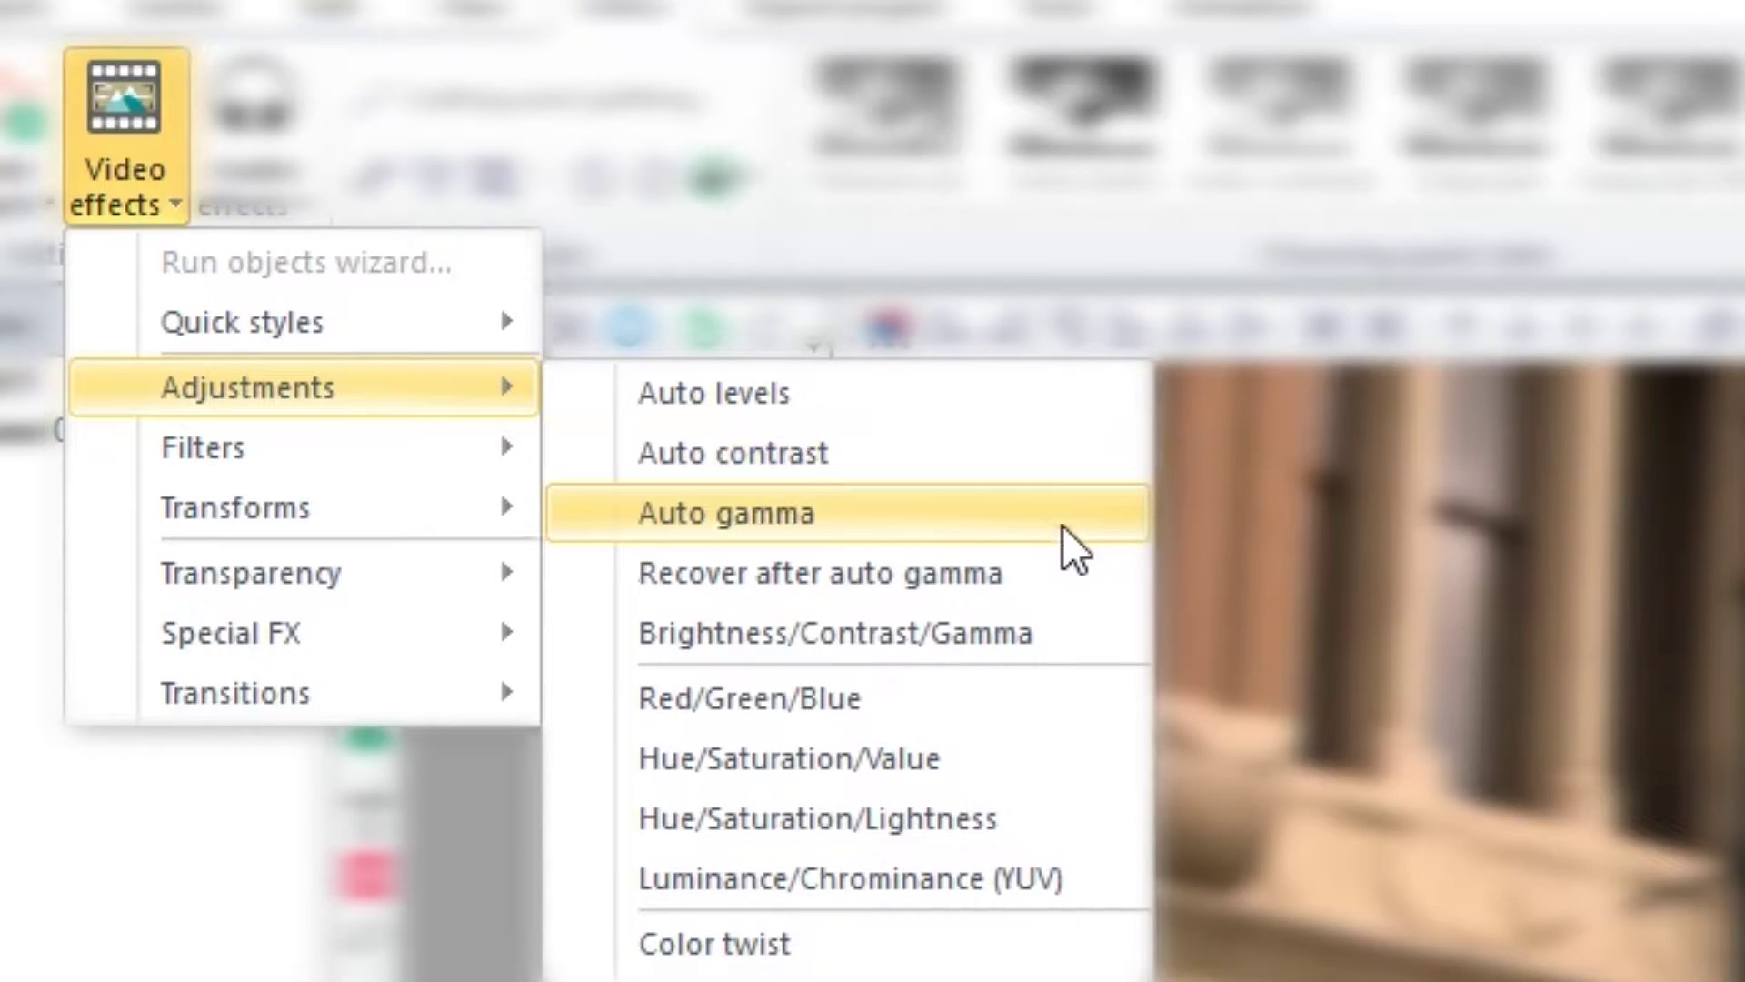
{"action": "left_click", "coordinate": [1082, 636]}
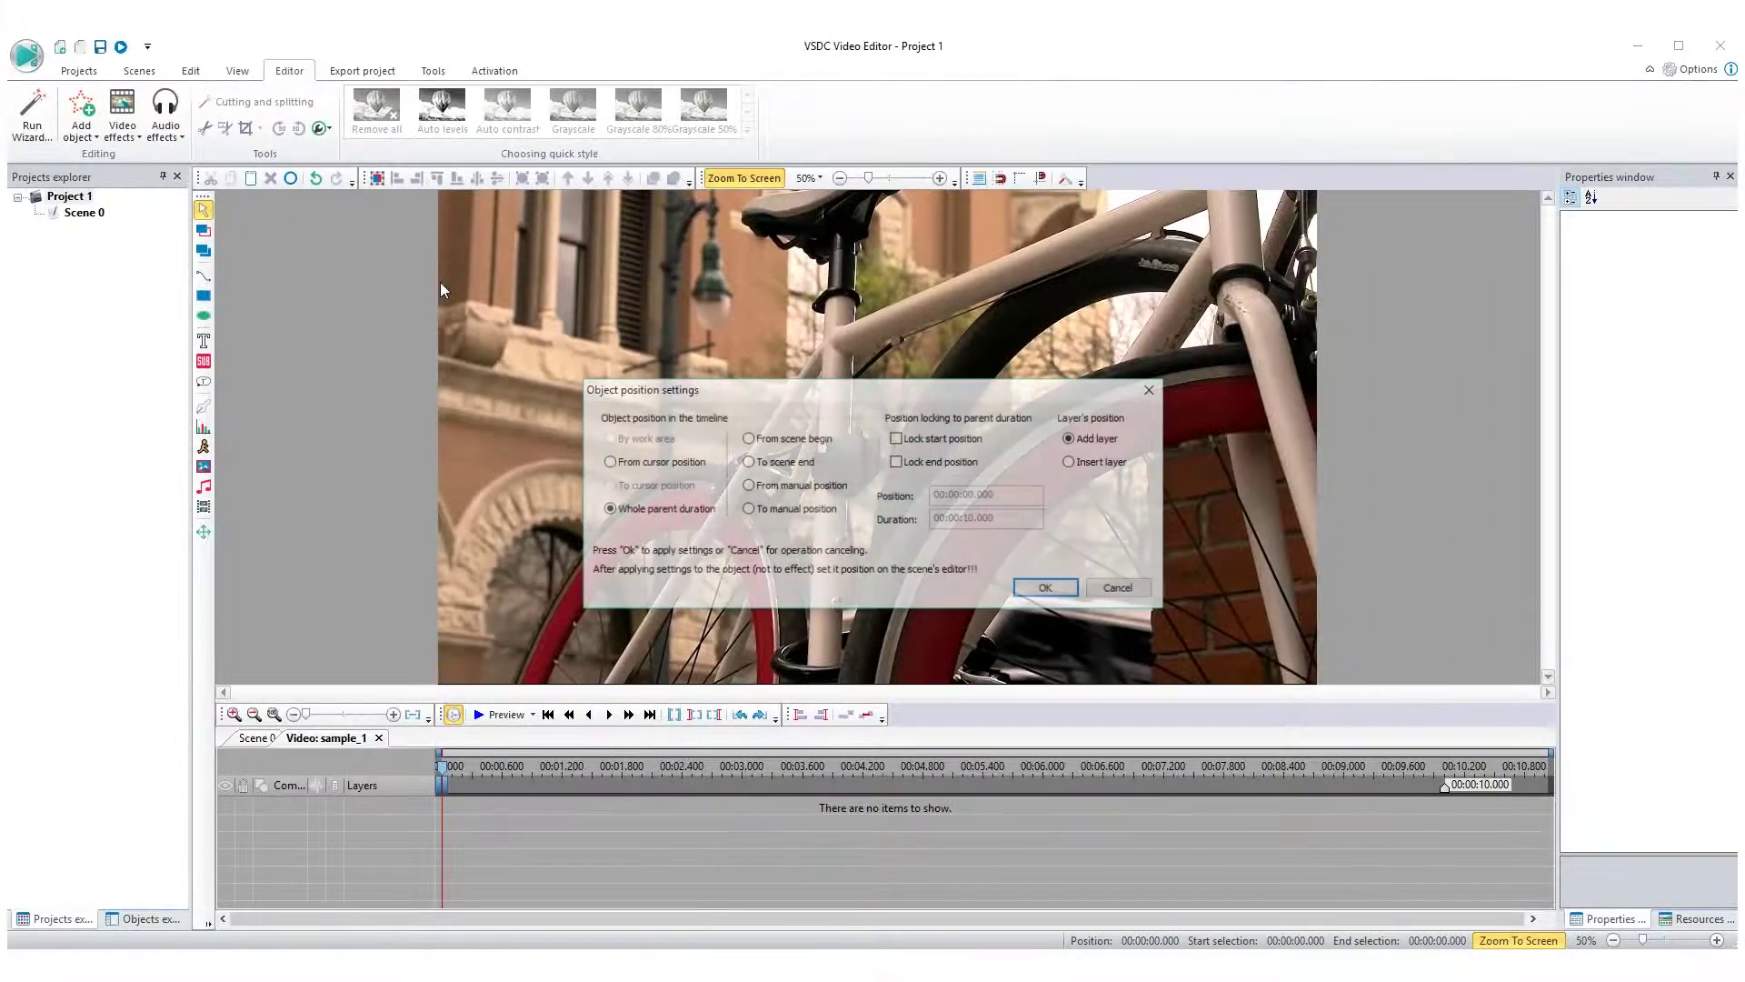
{"action": "left_click", "coordinate": [1048, 588]}
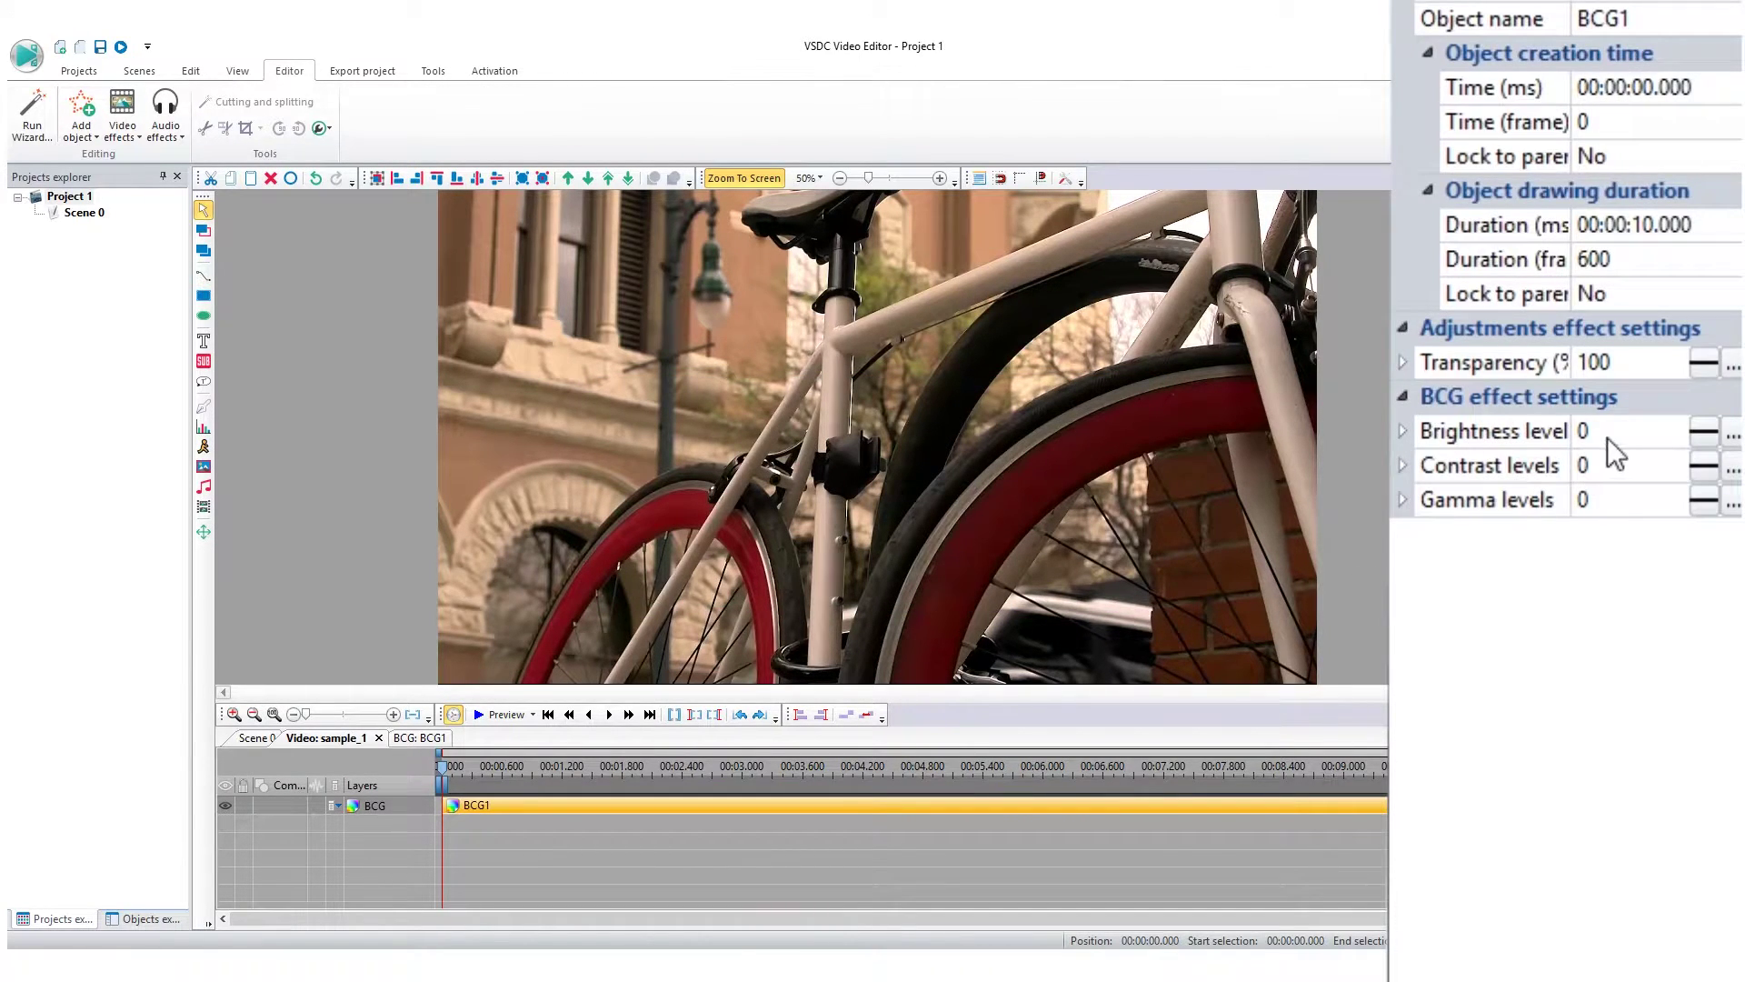
Set the BCG effect's brightness level to -44, contrast level to -3 and gamma level to -3.
{"action": "left_click", "coordinate": [1674, 461]}
{"action": "type", "text": "-44"}
{"action": "left_click", "coordinate": [1621, 464]}
{"action": "double_click", "coordinate": [1603, 463]}
{"action": "type", "text": "-3"}
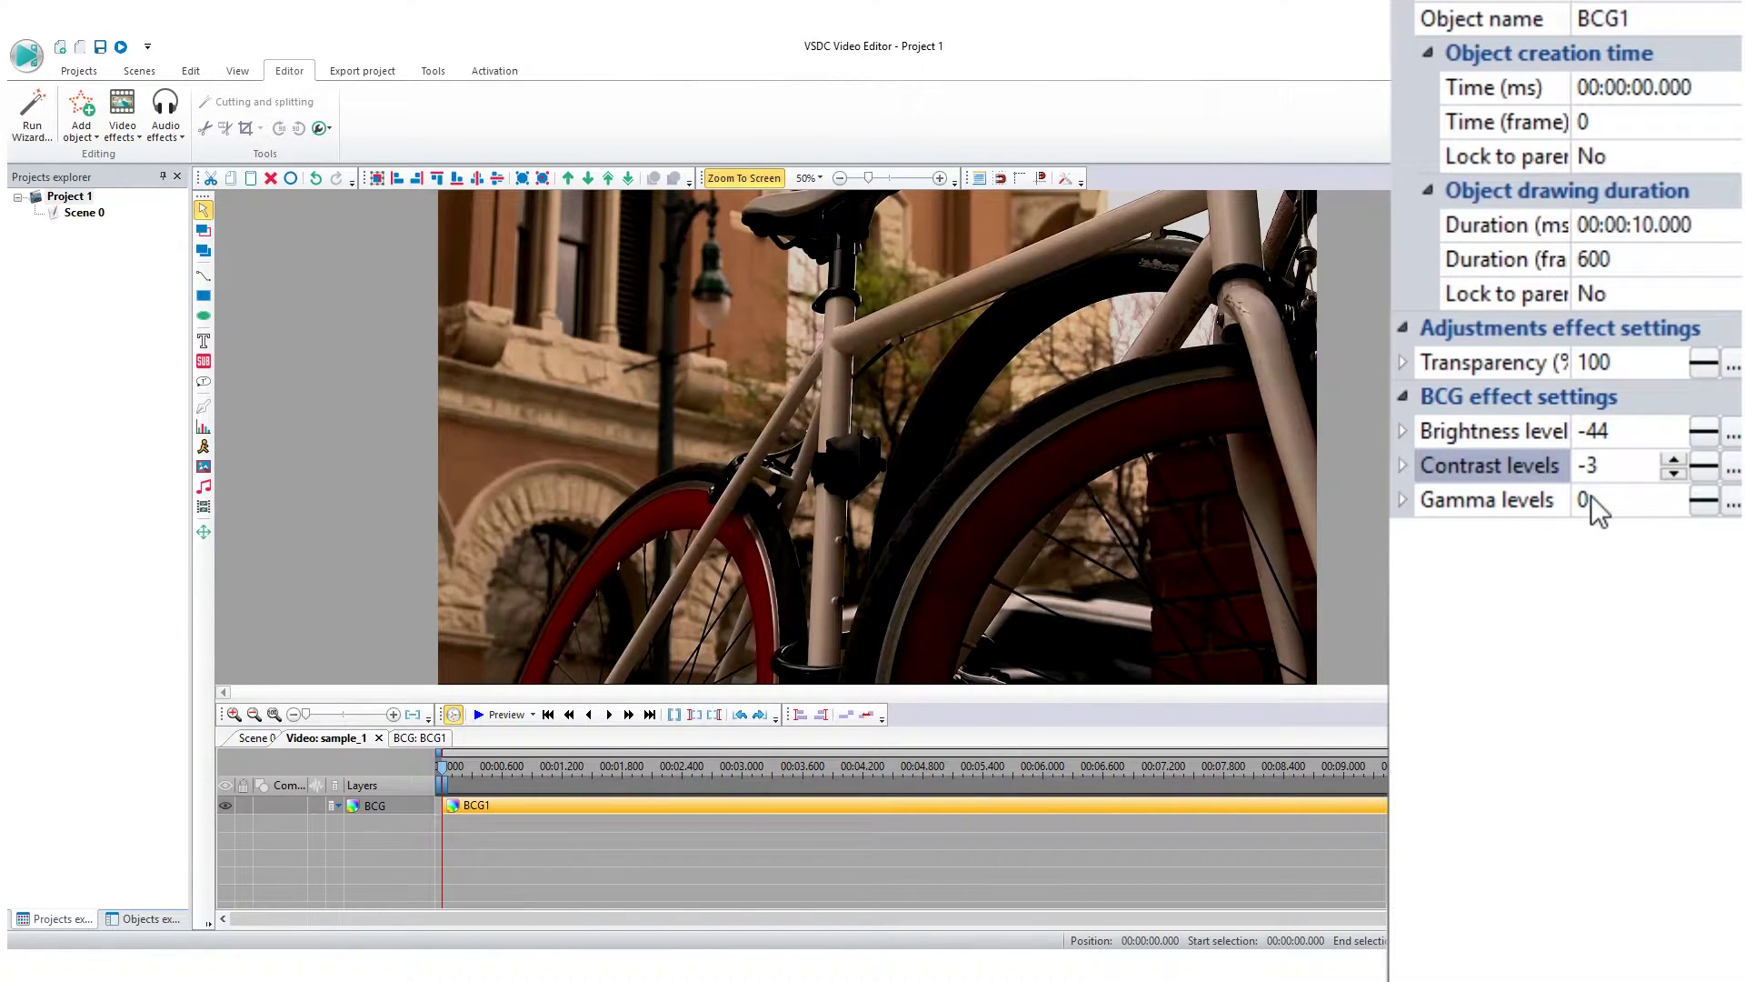
{"action": "left_click", "coordinate": [1598, 499]}
{"action": "double_click", "coordinate": [1586, 499]}
{"action": "type", "text": "-3"}
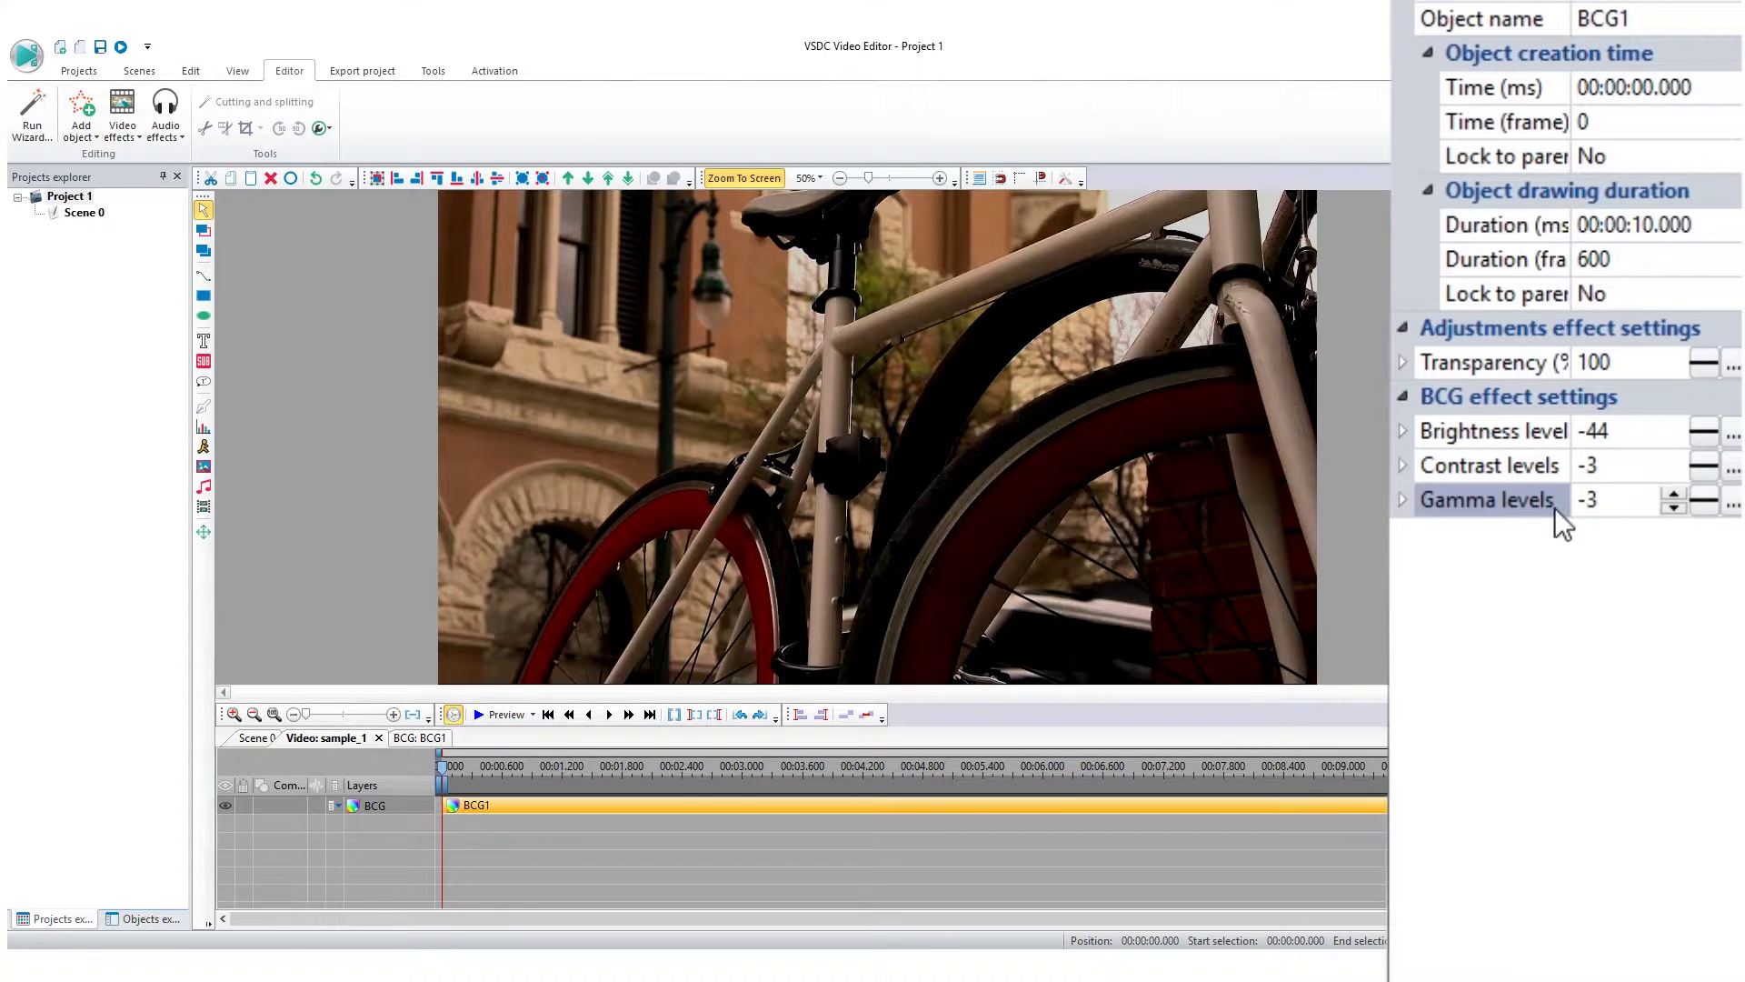
{"action": "left_click", "coordinate": [1625, 468]}
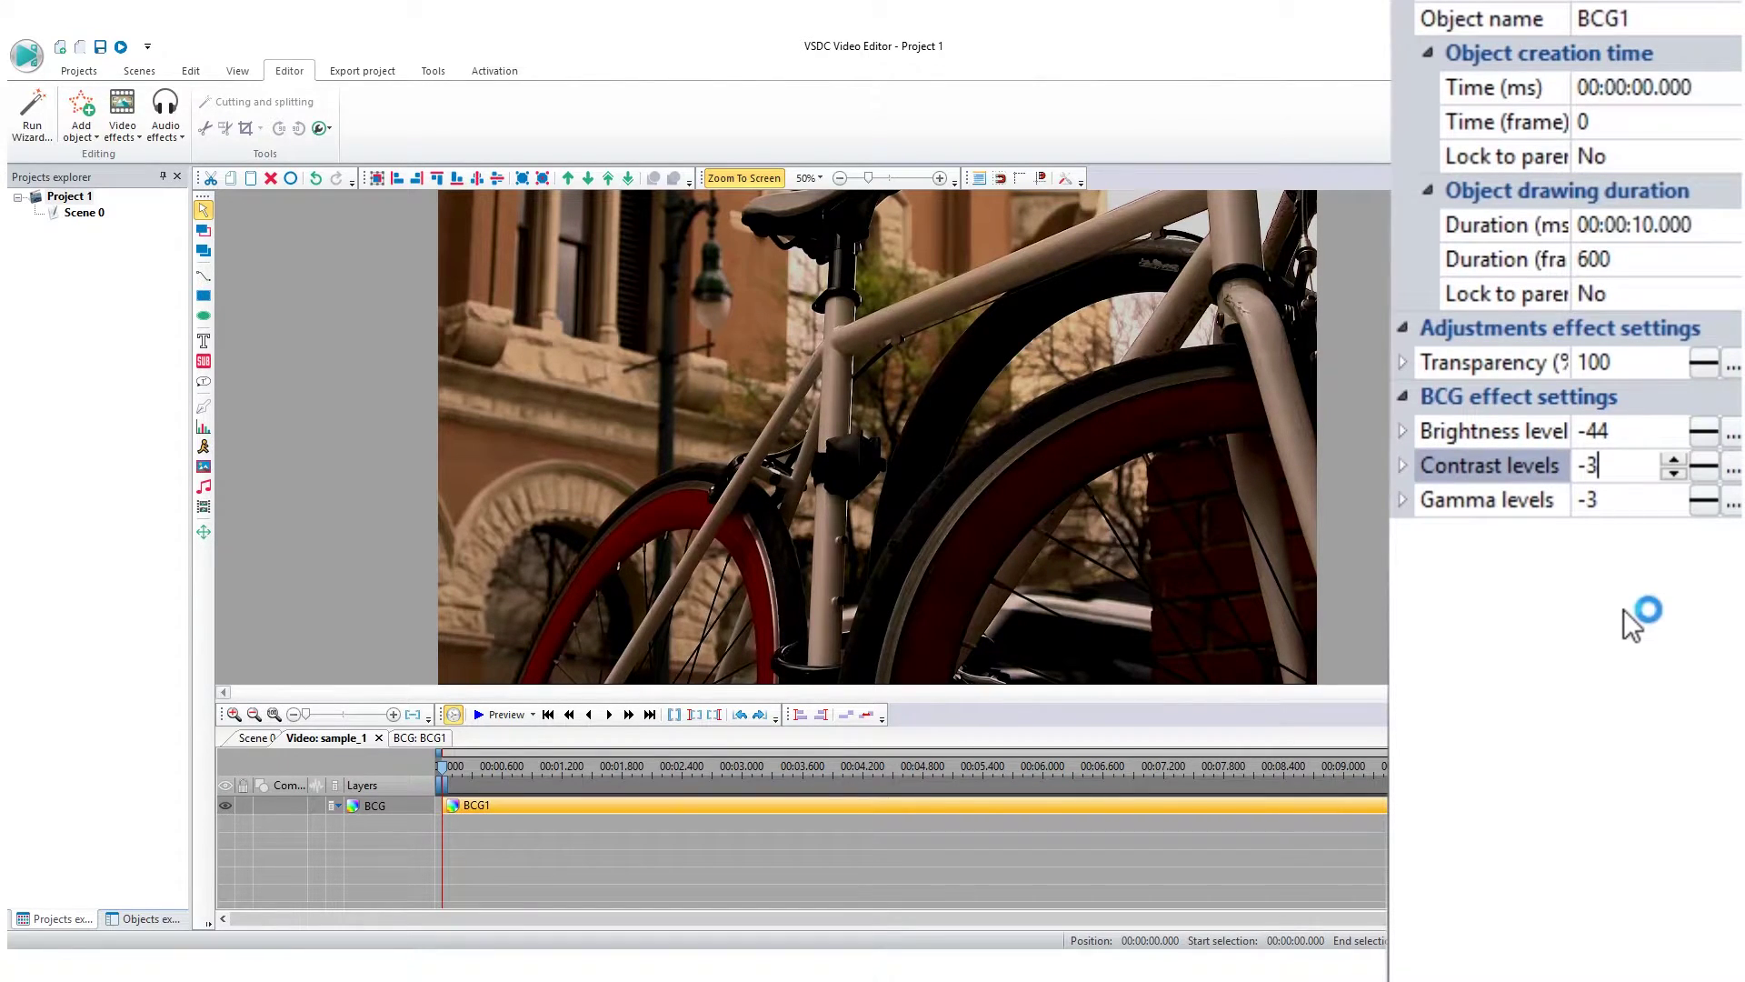
{"action": "key", "text": "Down"}
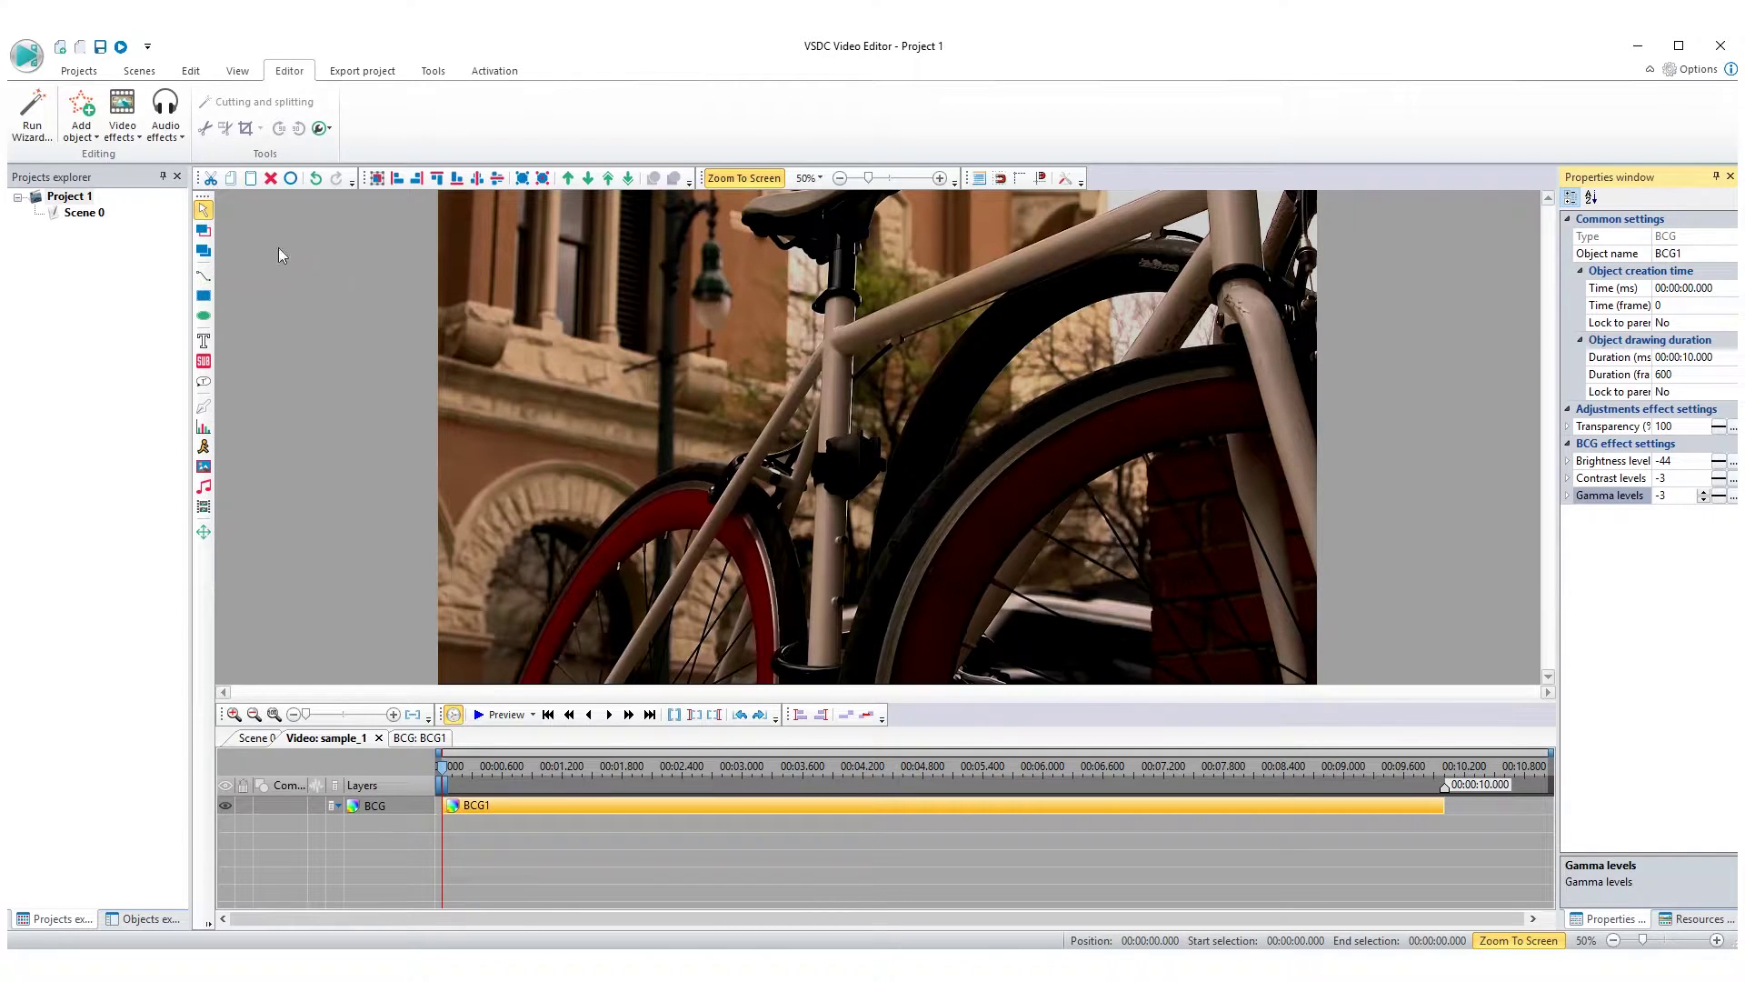
Add a Noise filter to the clip, spanning the whole parent duration.
{"action": "left_click", "coordinate": [122, 132]}
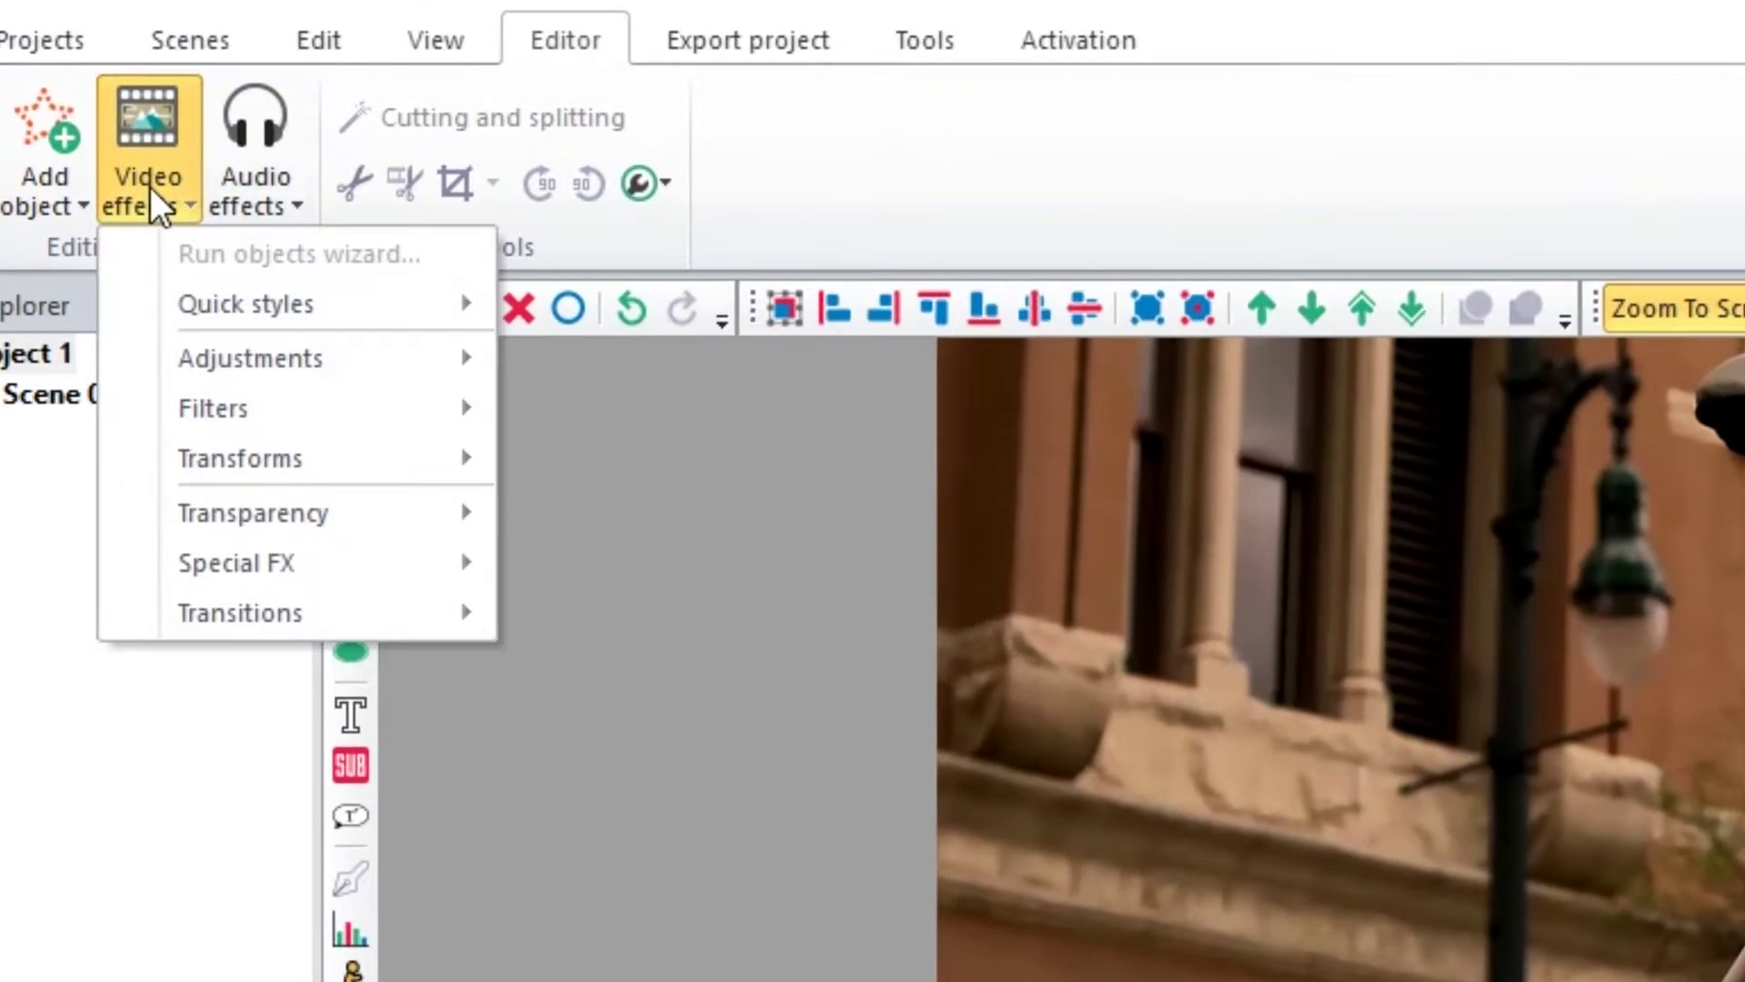
{"action": "mouse_move", "coordinate": [260, 410]}
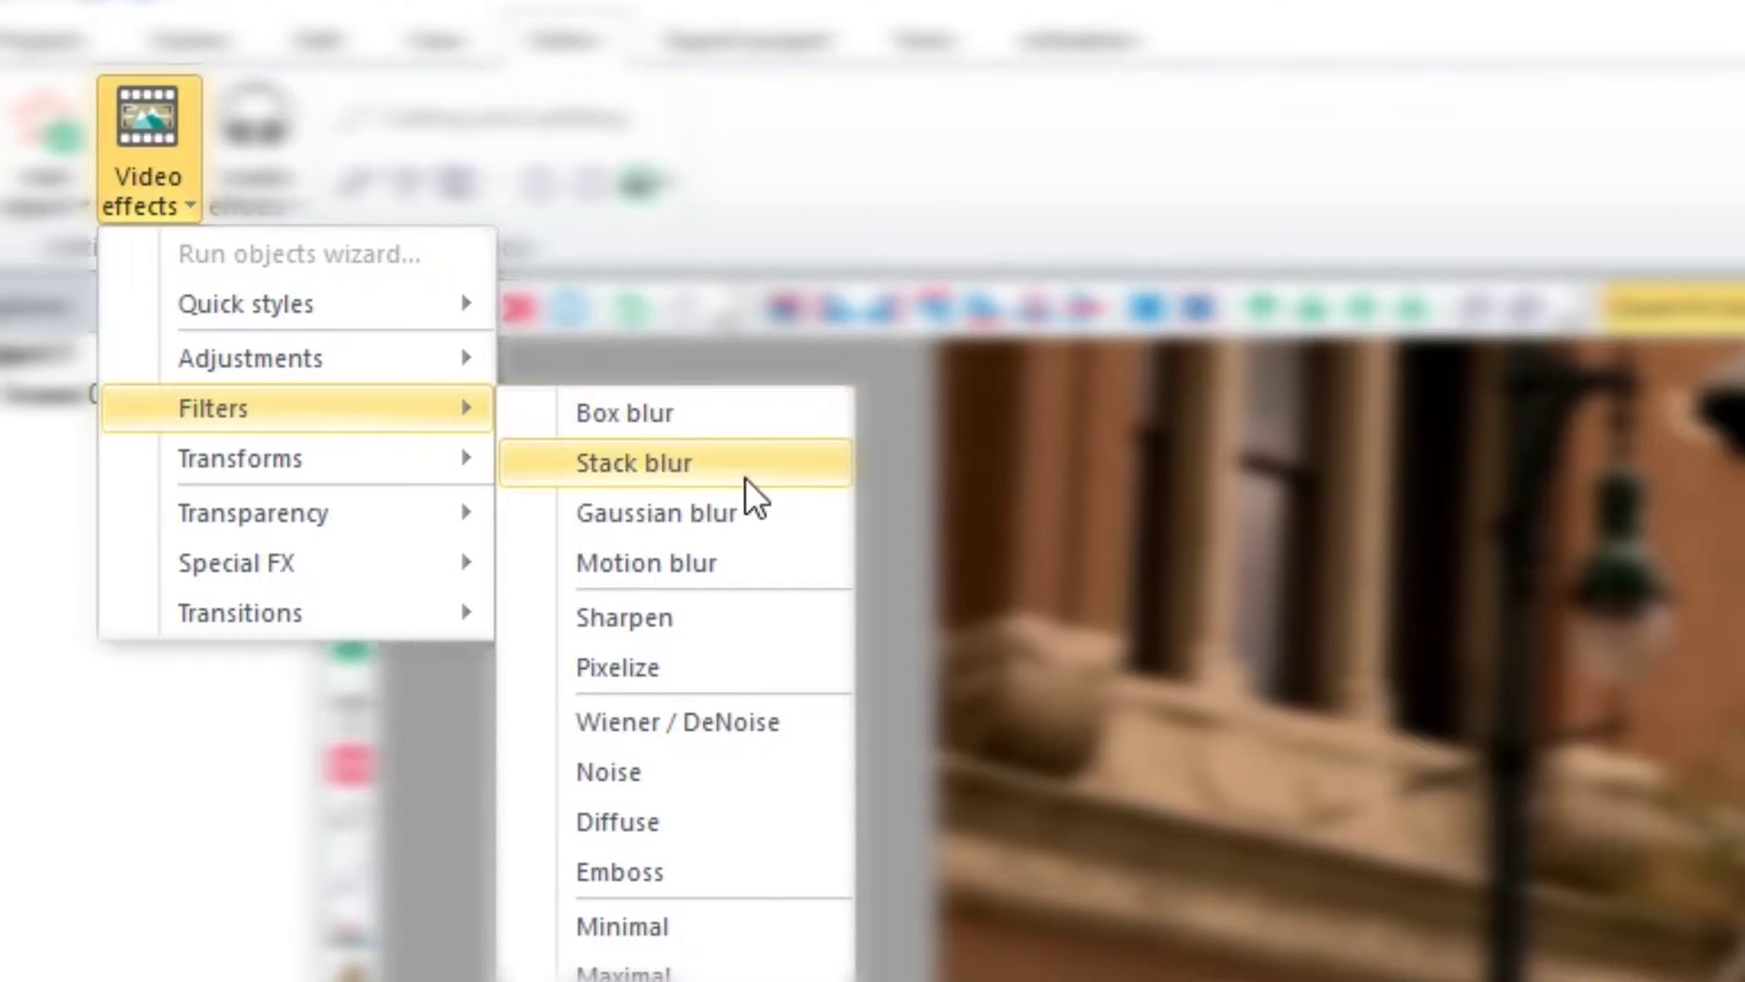
{"action": "left_click", "coordinate": [775, 772]}
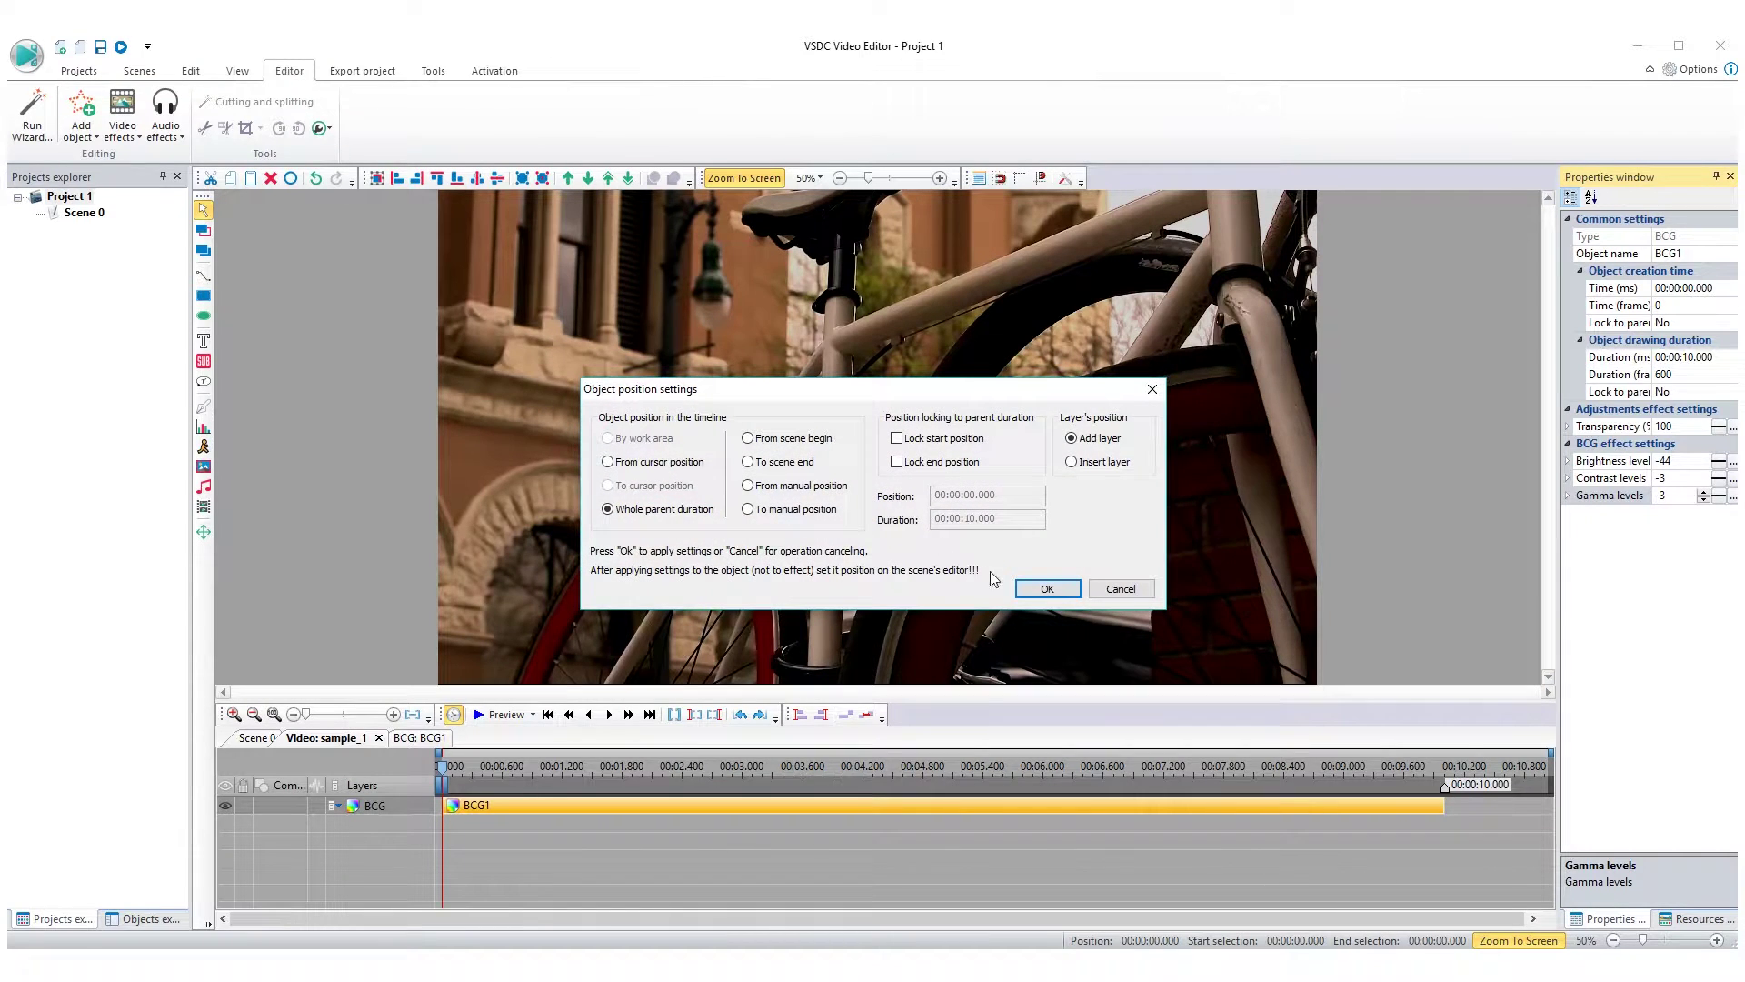
{"action": "left_click", "coordinate": [1050, 589]}
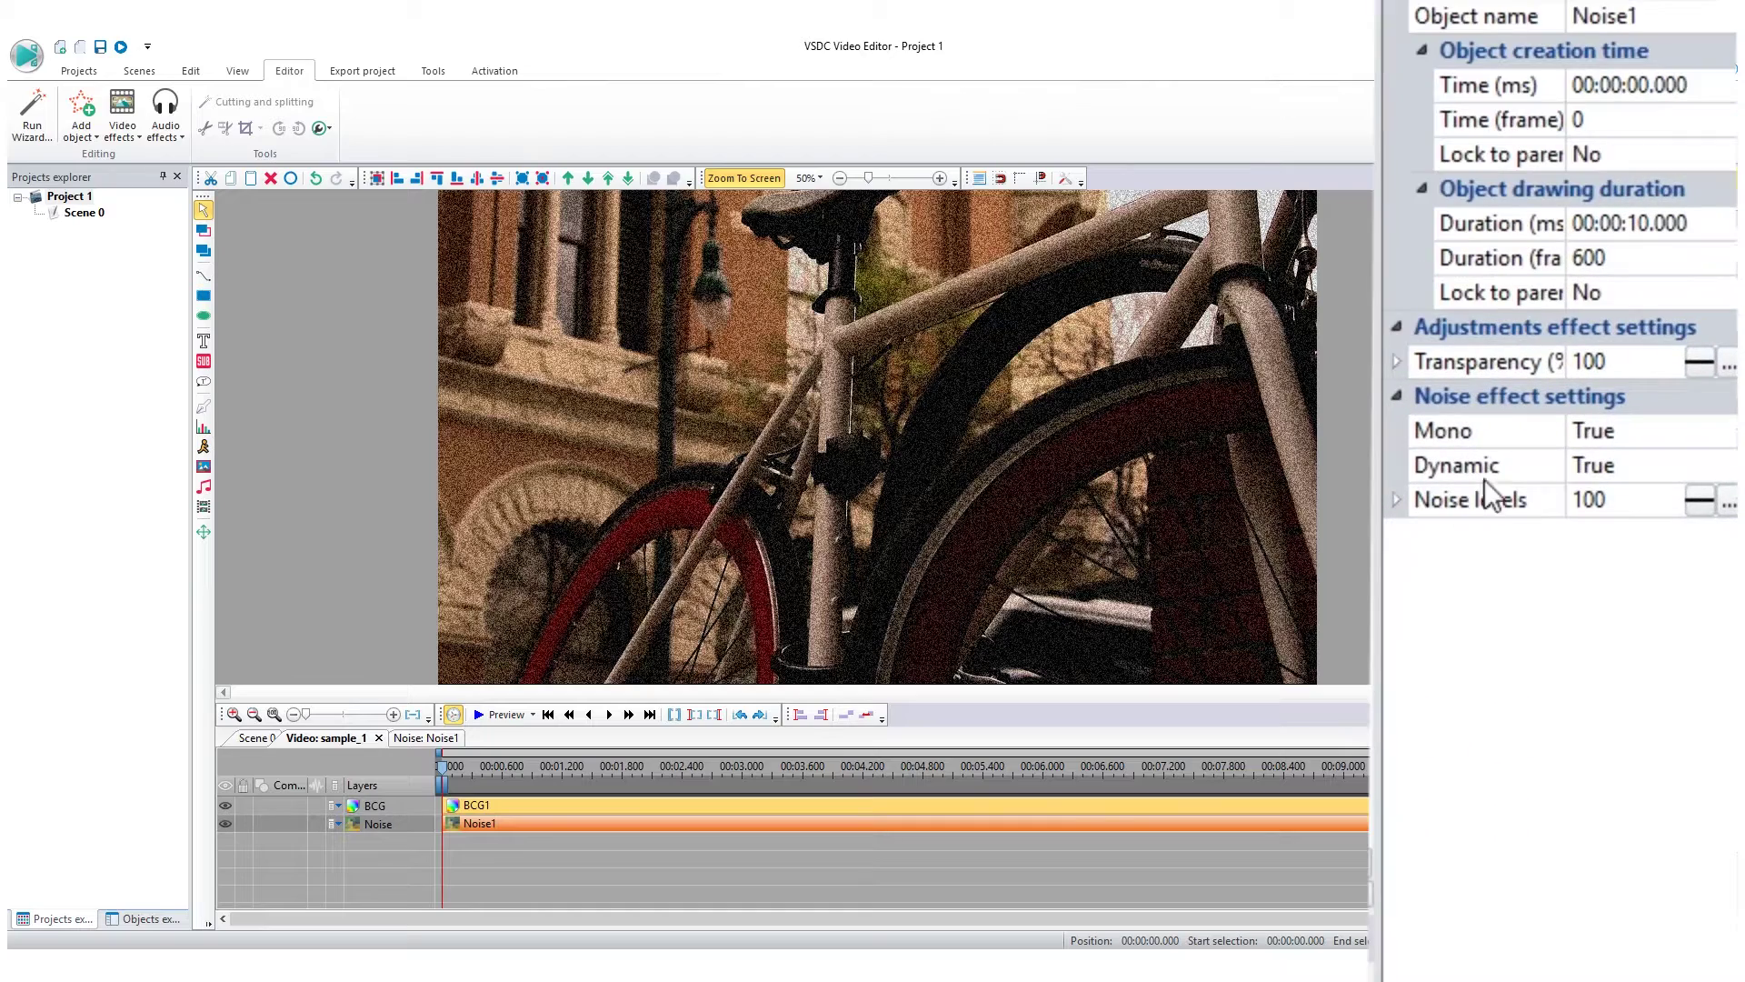
Set the Noise effect's Mono option to False and its noise level to 50.
{"action": "left_click", "coordinate": [1677, 431]}
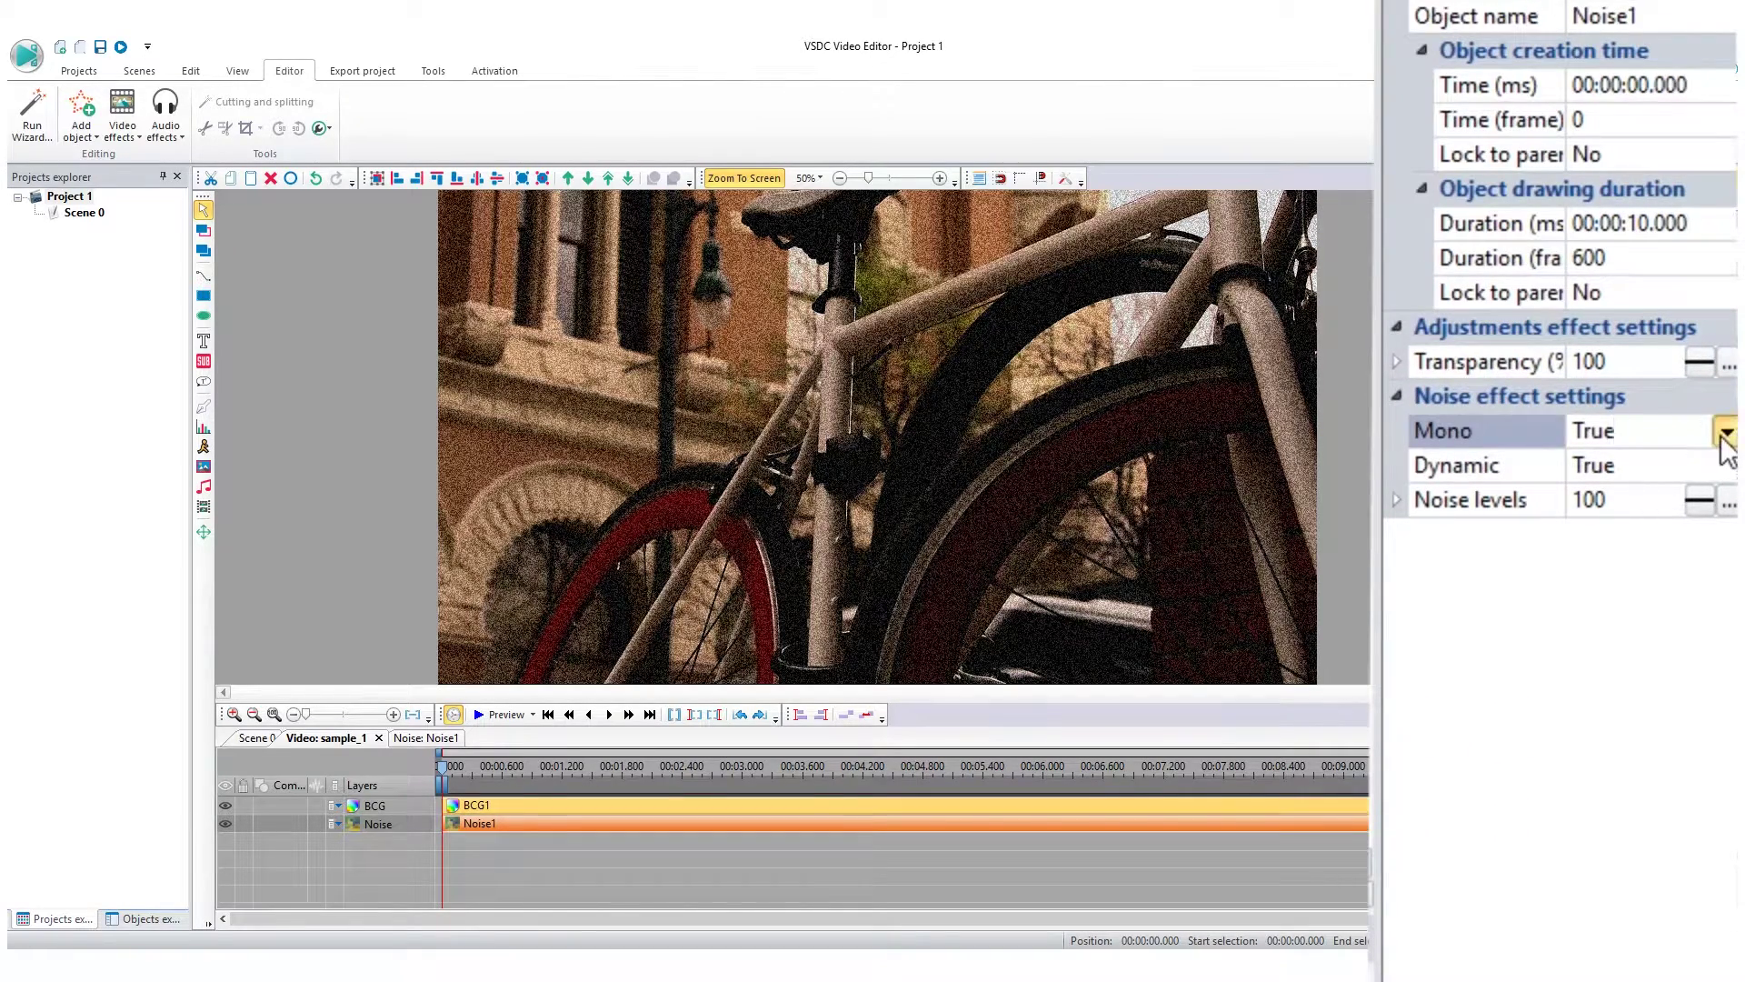
{"action": "left_click", "coordinate": [1725, 431]}
{"action": "left_click", "coordinate": [1701, 501]}
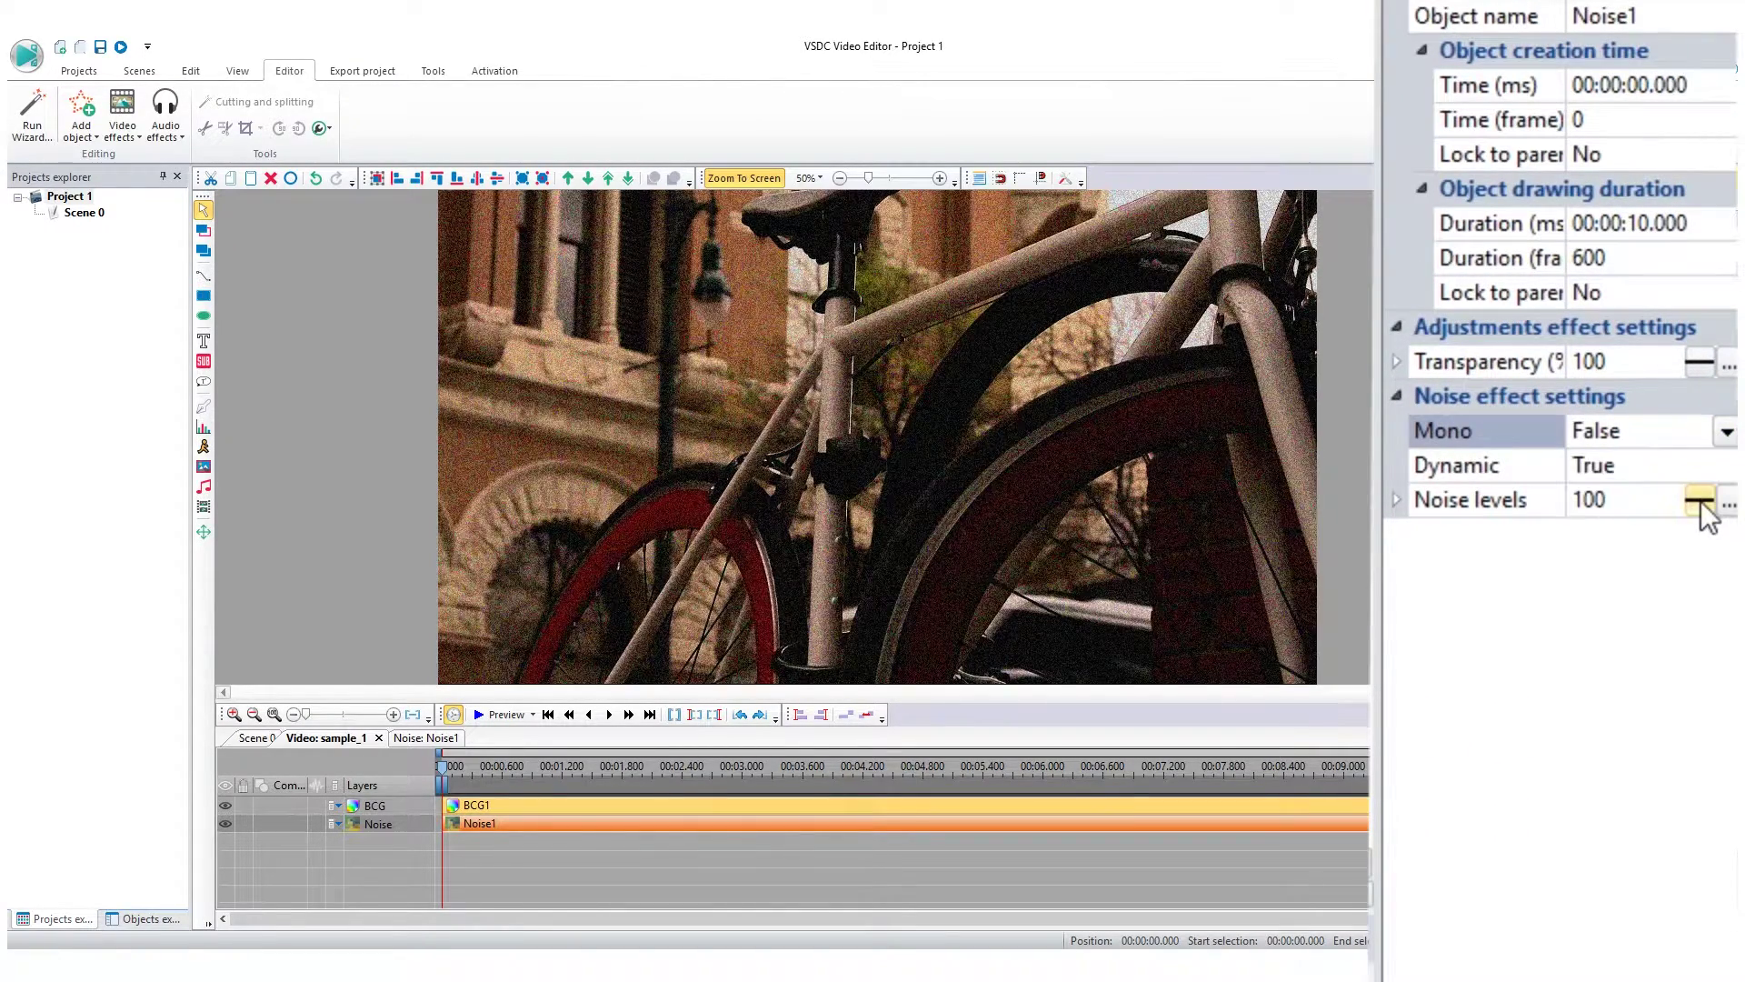
{"action": "left_click", "coordinate": [1617, 512]}
{"action": "left_click_drag", "start_coordinate": [1635, 502], "coordinate": [1565, 501]}
{"action": "type", "text": "50"}
{"action": "key", "text": "Return"}
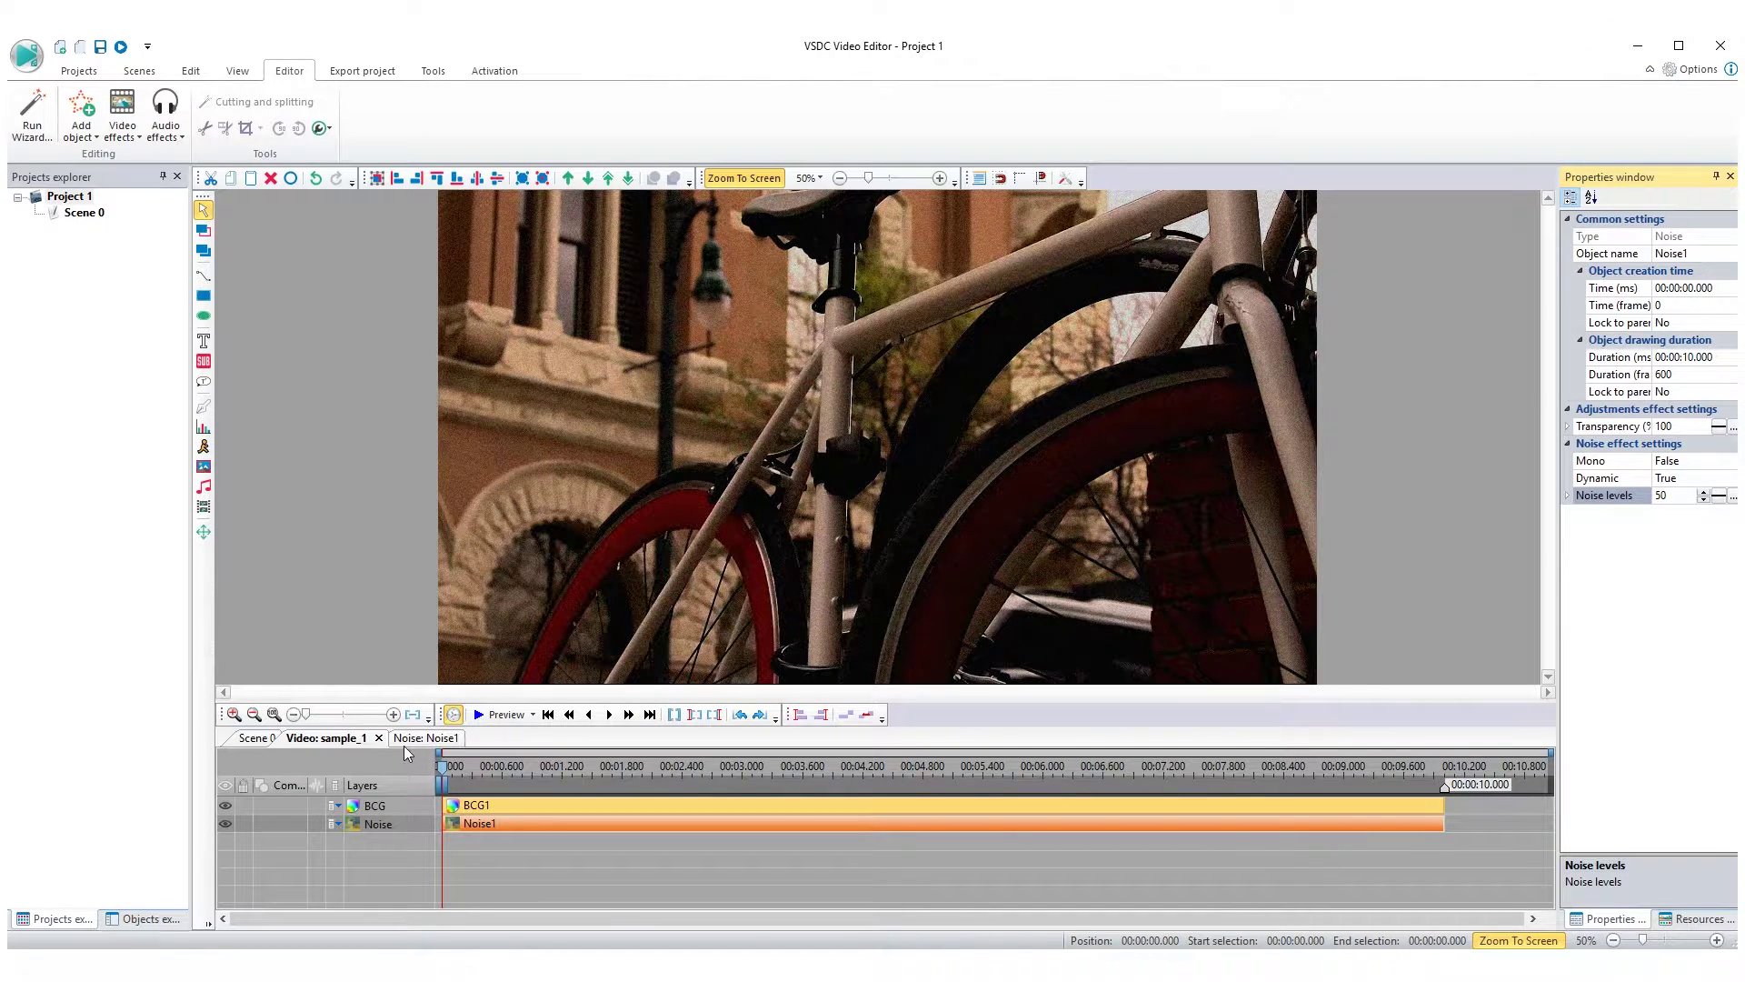
Return to the main scene, duplicate the video clip and give the copy the same size as its parent.
{"action": "left_click", "coordinate": [379, 737]}
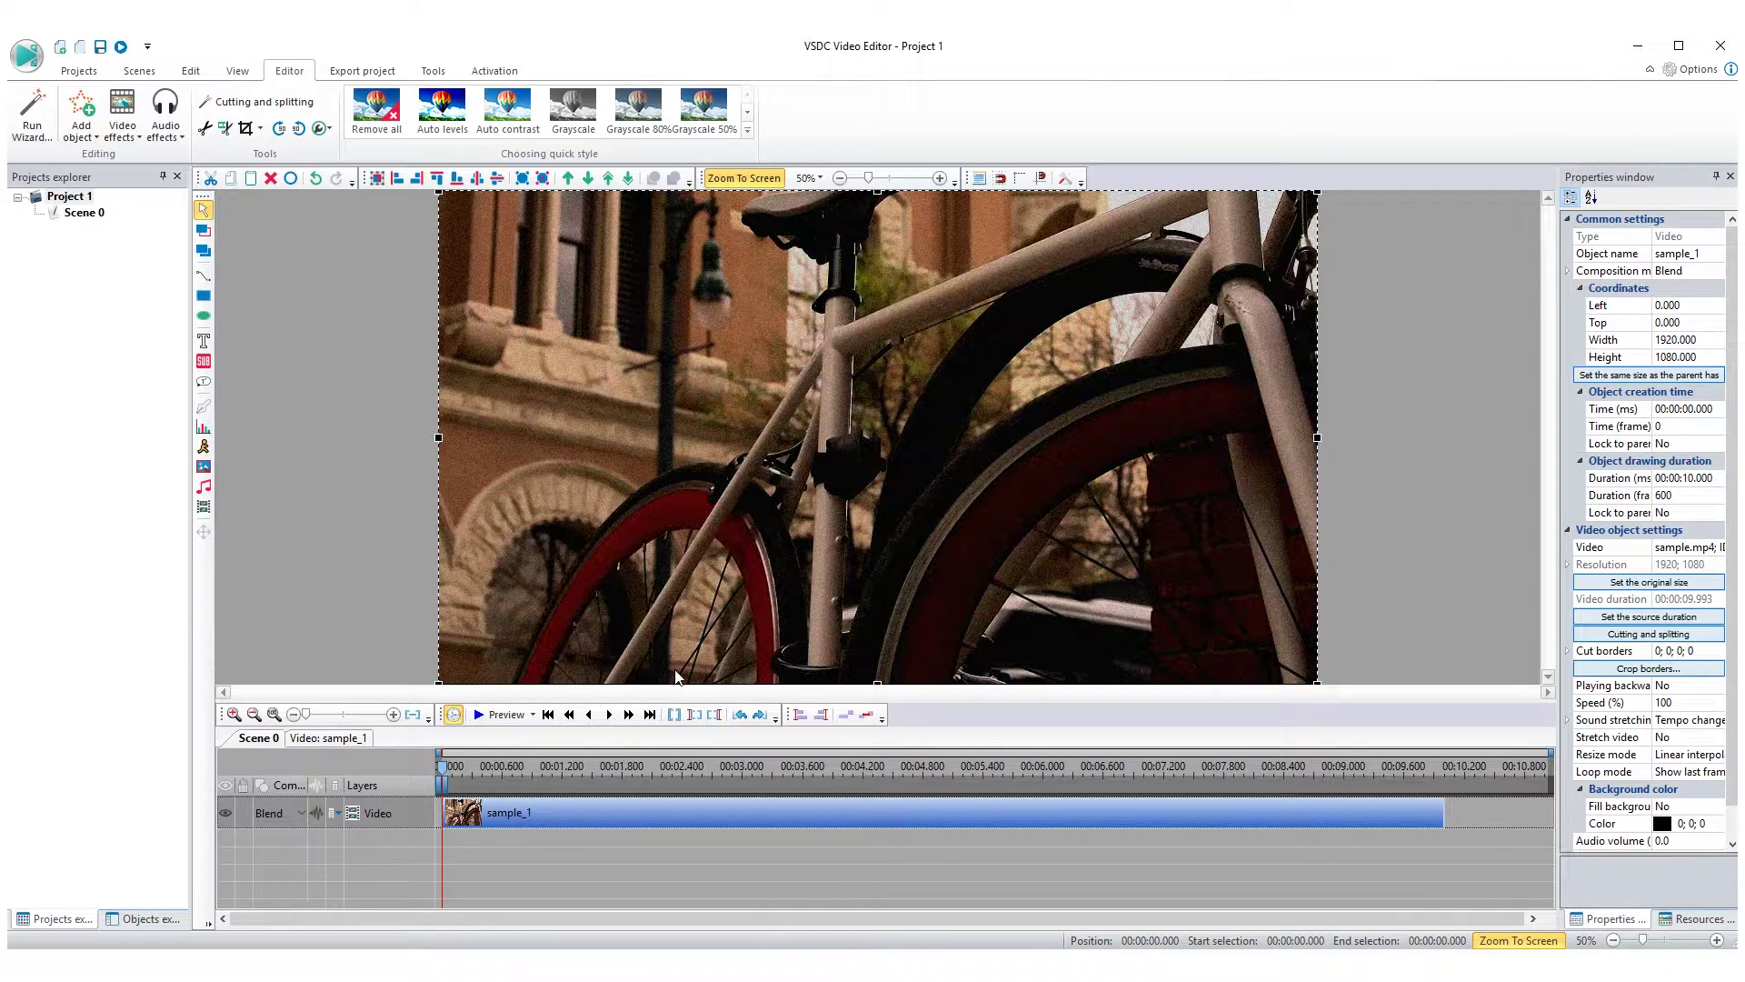
{"action": "right_click", "coordinate": [764, 478]}
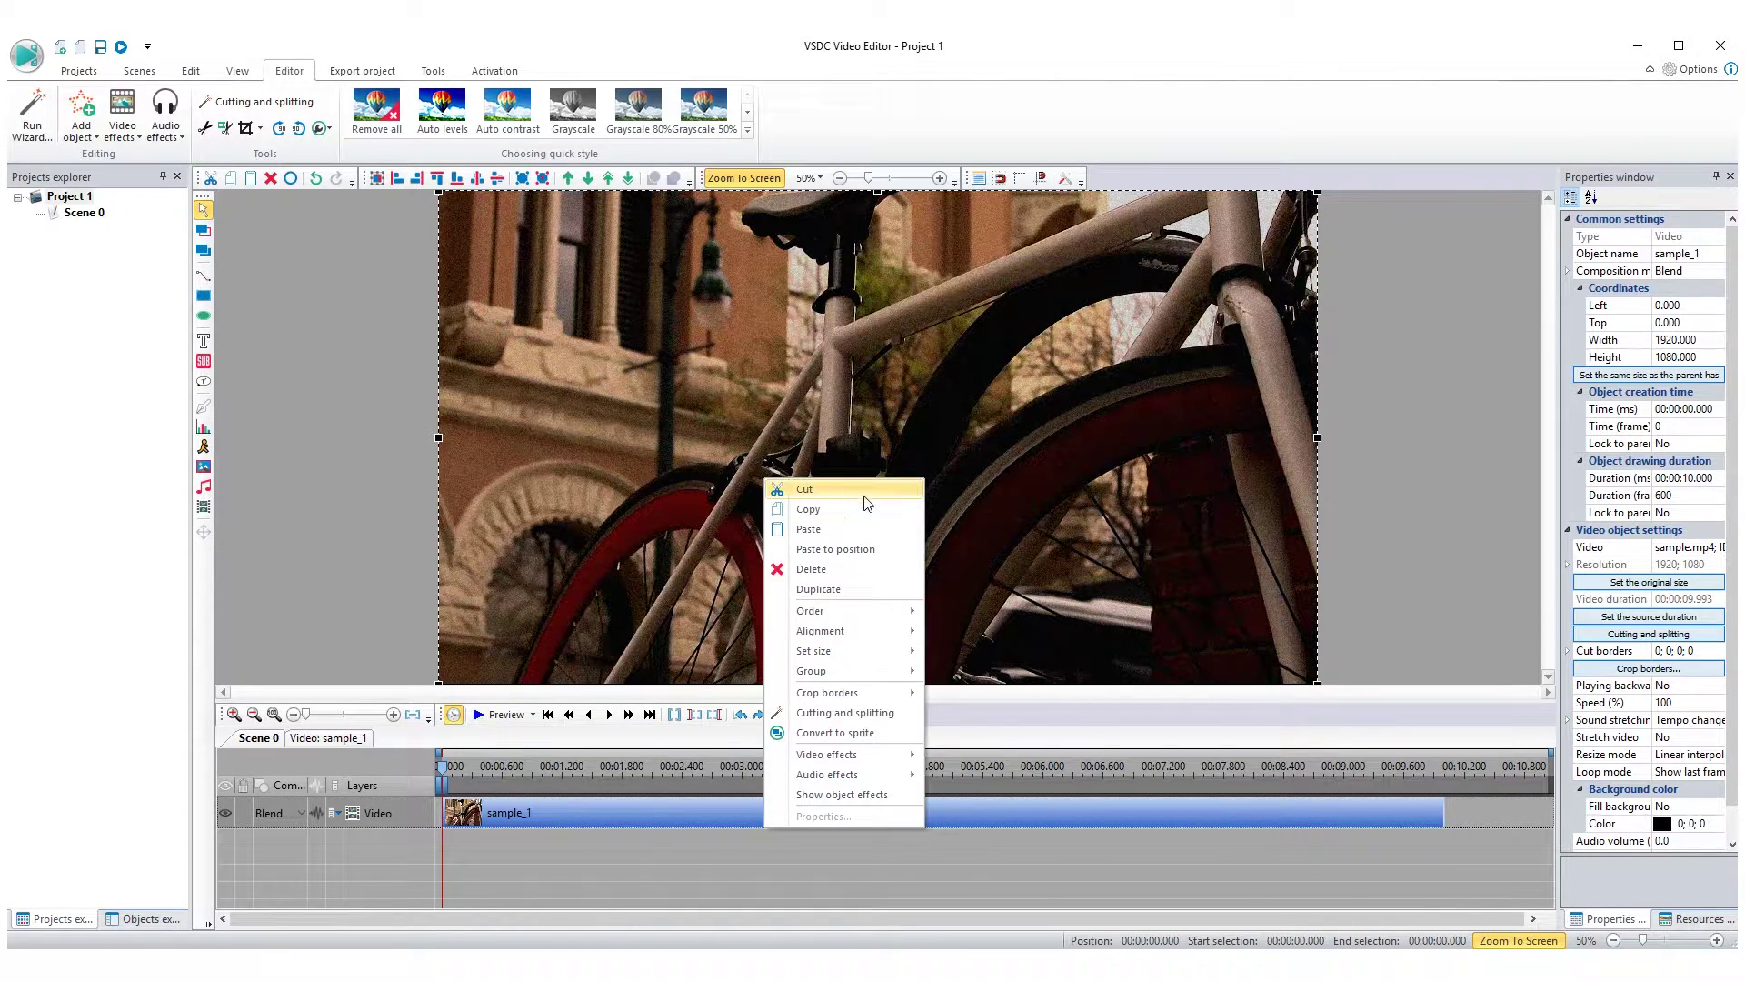
{"action": "left_click", "coordinate": [869, 588]}
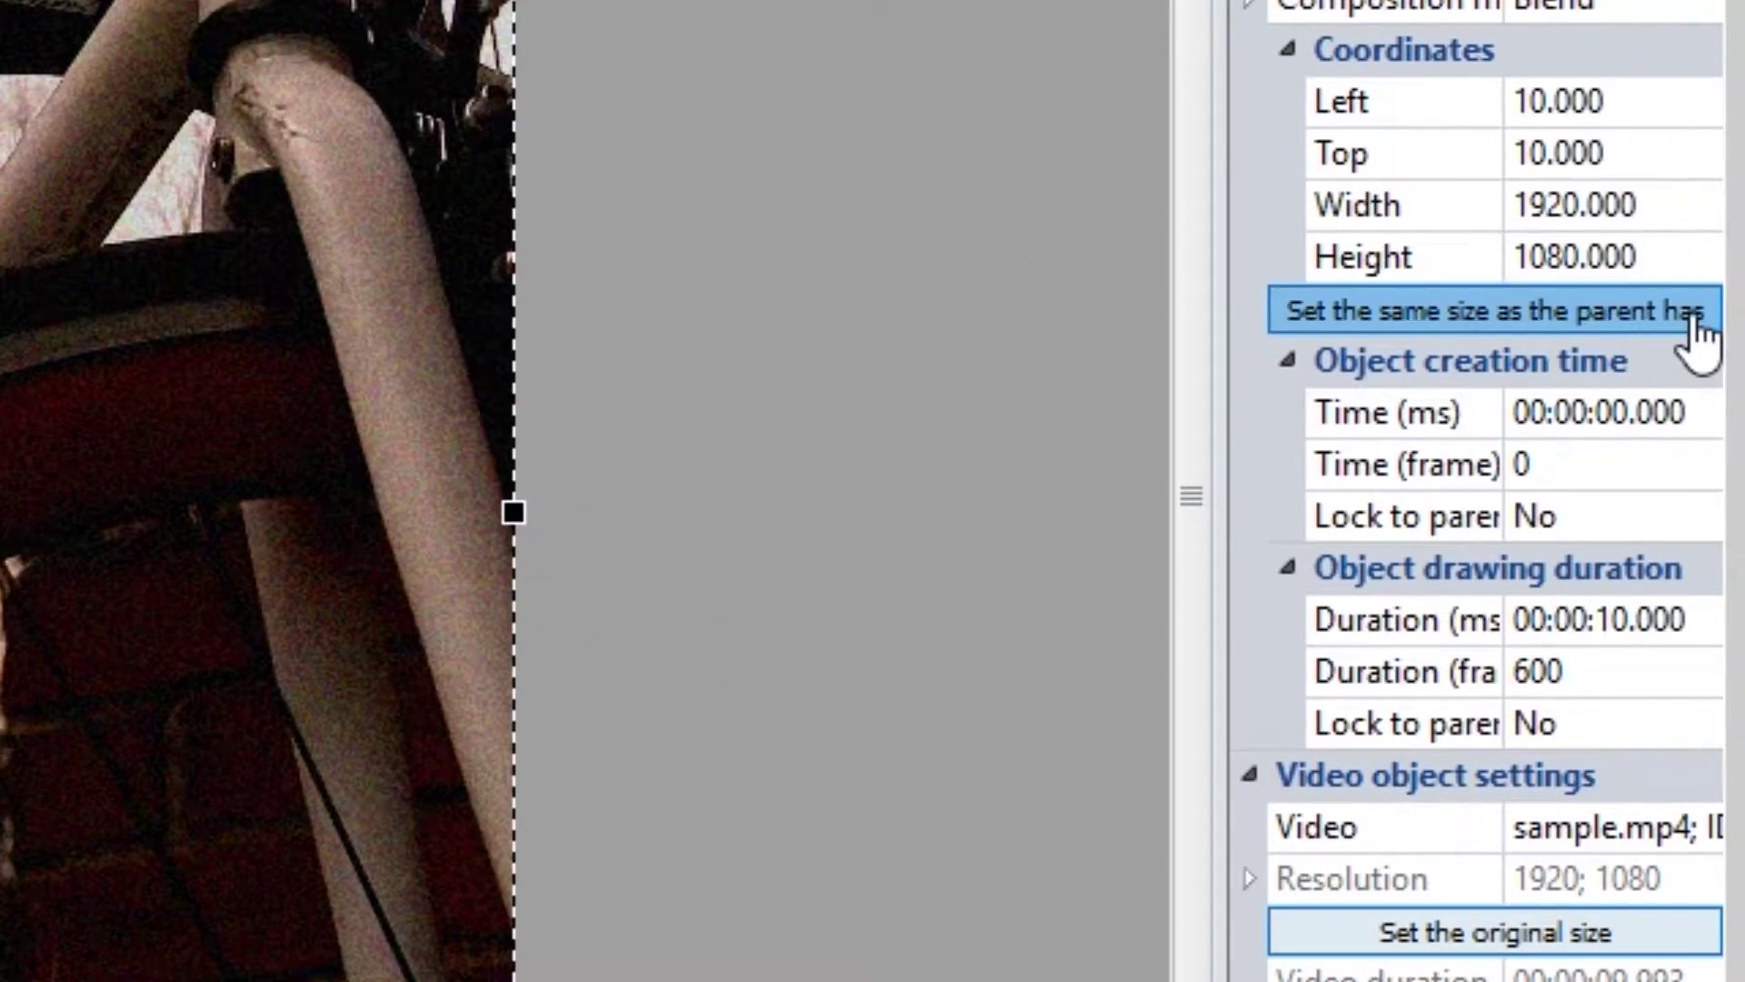
{"action": "left_click", "coordinate": [1715, 376]}
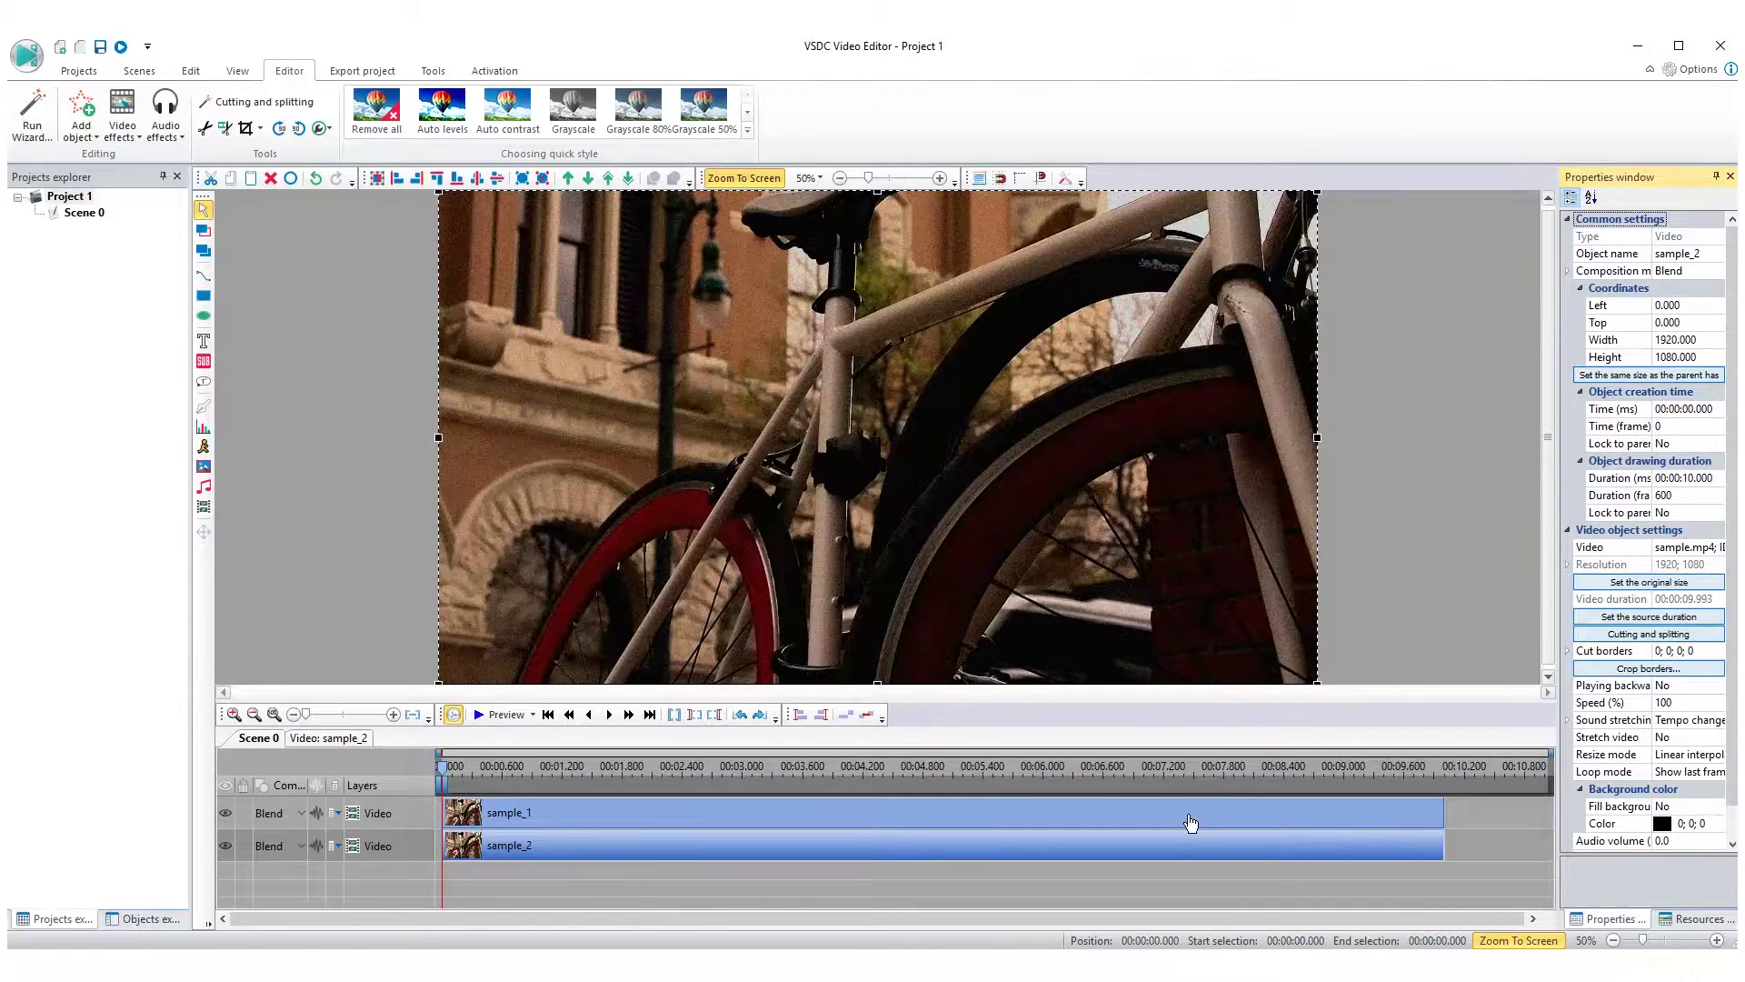
Open the duplicate clip's own timeline and delete its Noise effect.
{"action": "double_click", "coordinate": [1154, 853]}
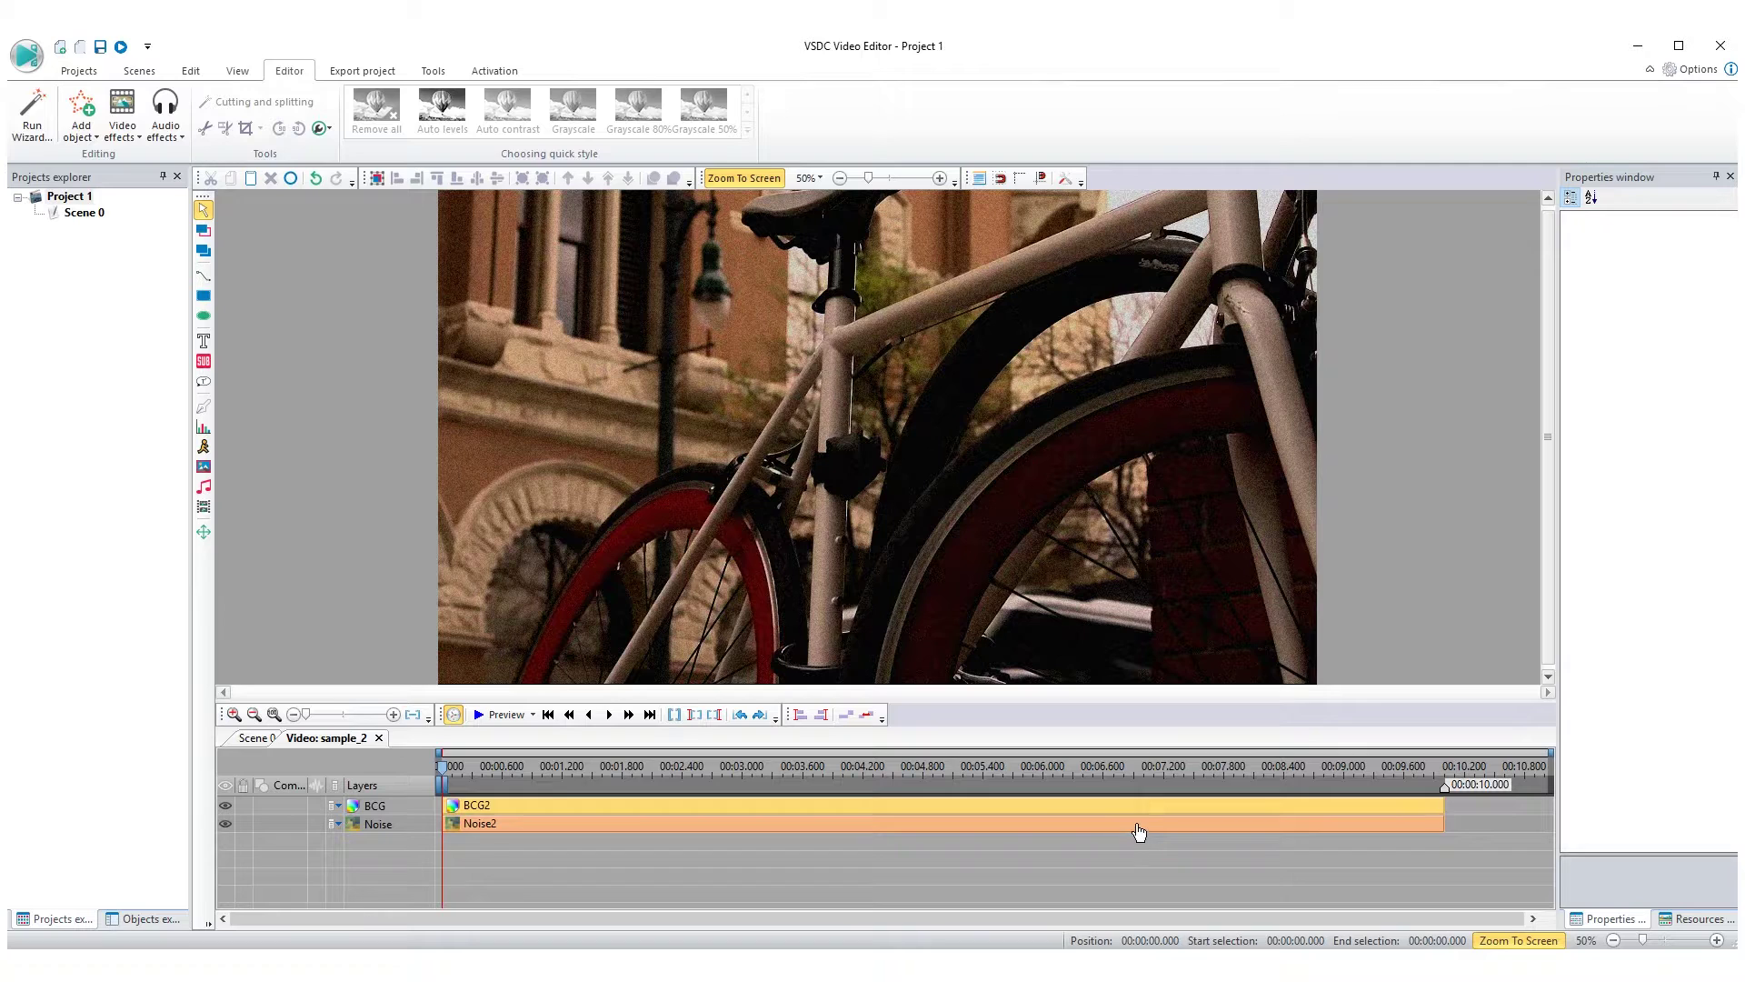
{"action": "left_click", "coordinate": [1137, 822]}
{"action": "right_click", "coordinate": [1139, 825]}
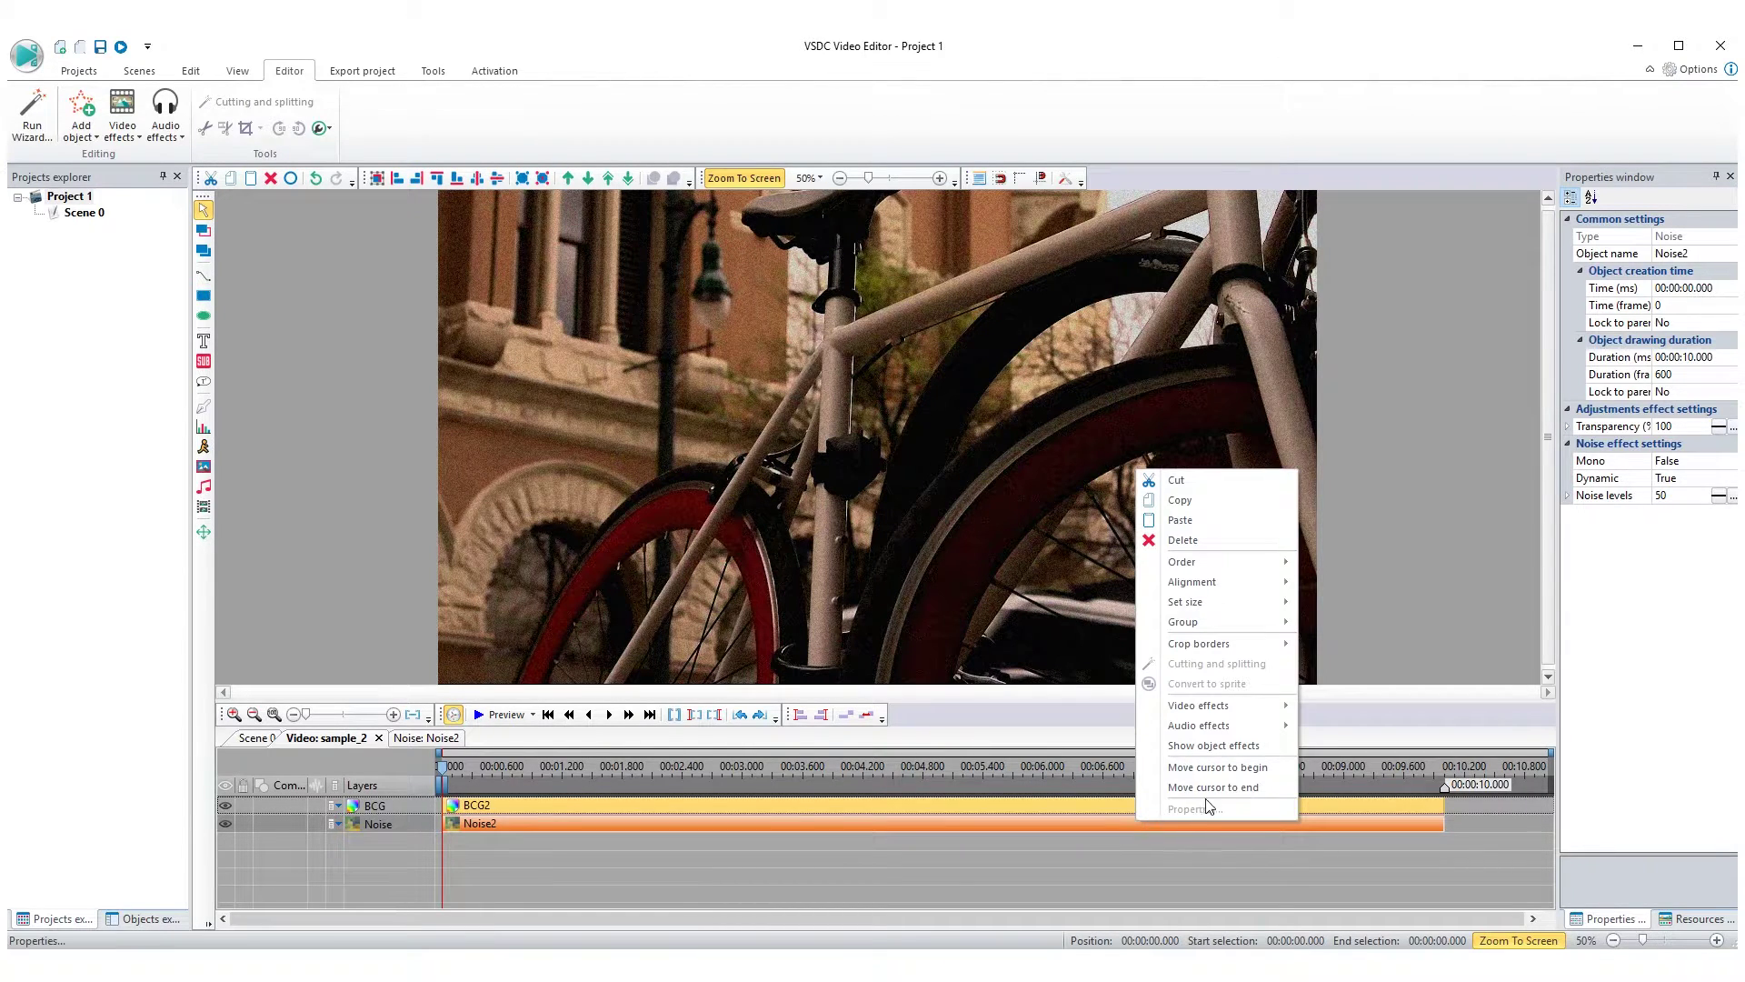
{"action": "left_click", "coordinate": [1234, 550]}
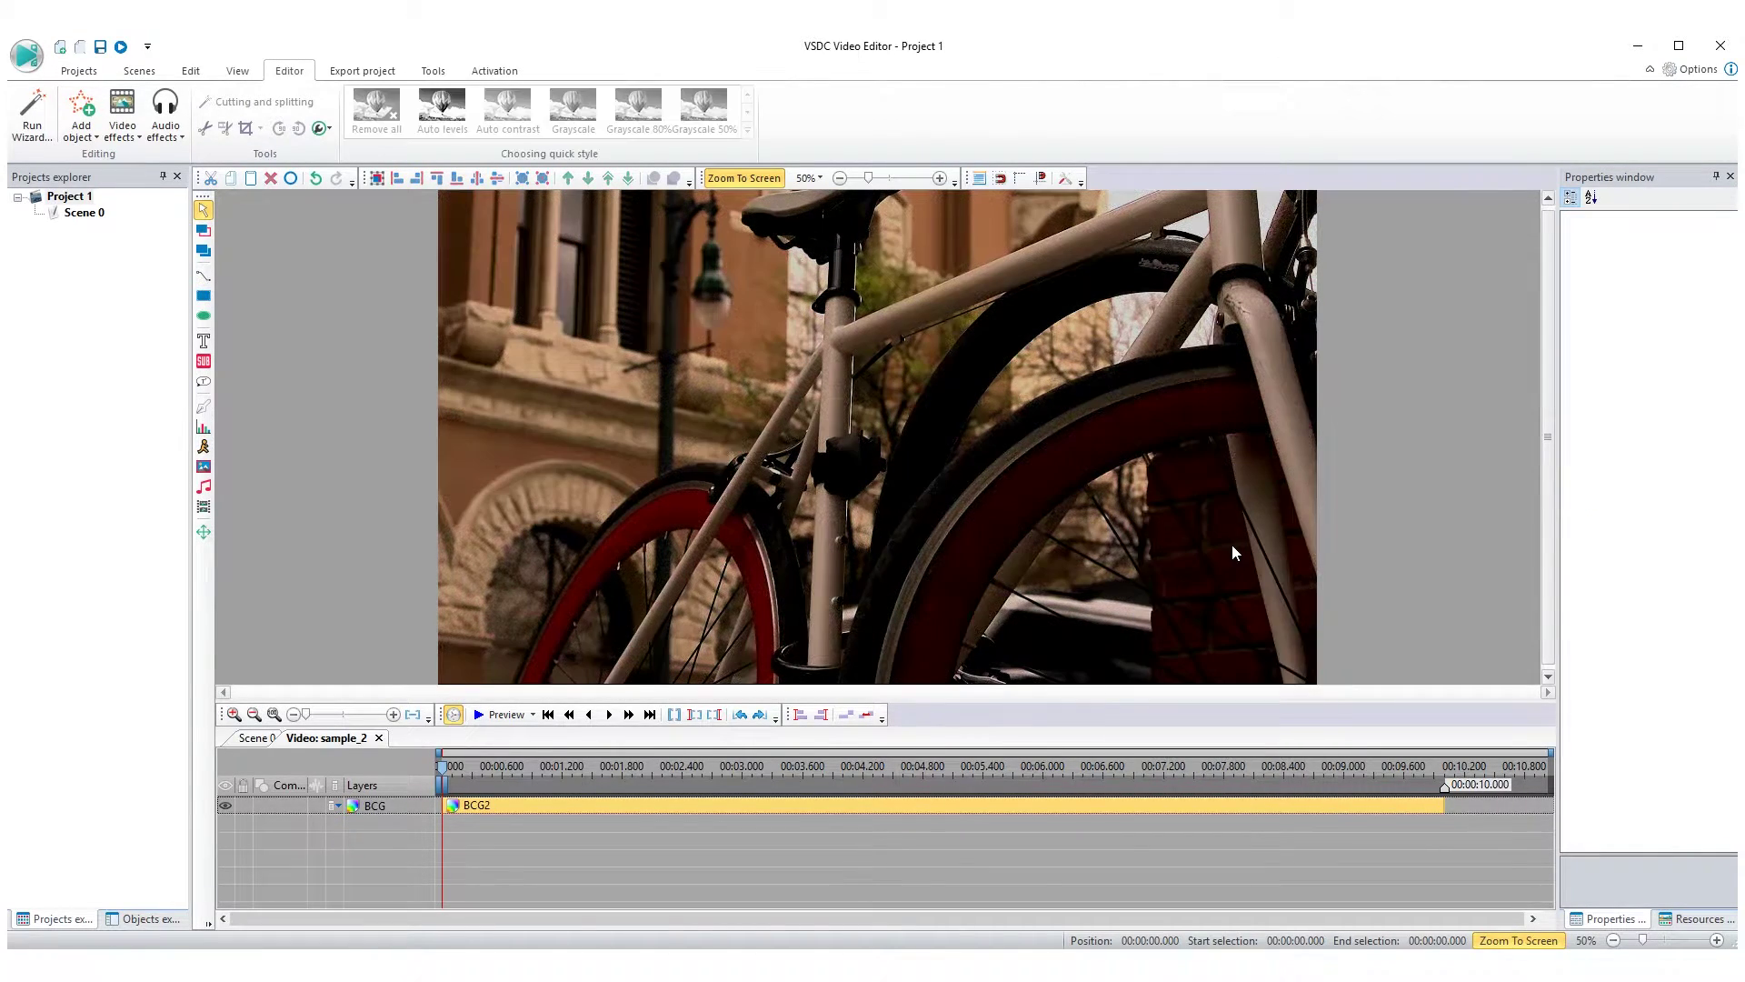
Set the duplicate clip's BCG effect to brightness 0, gamma 0 and contrast -50.
{"action": "left_click", "coordinate": [1235, 816]}
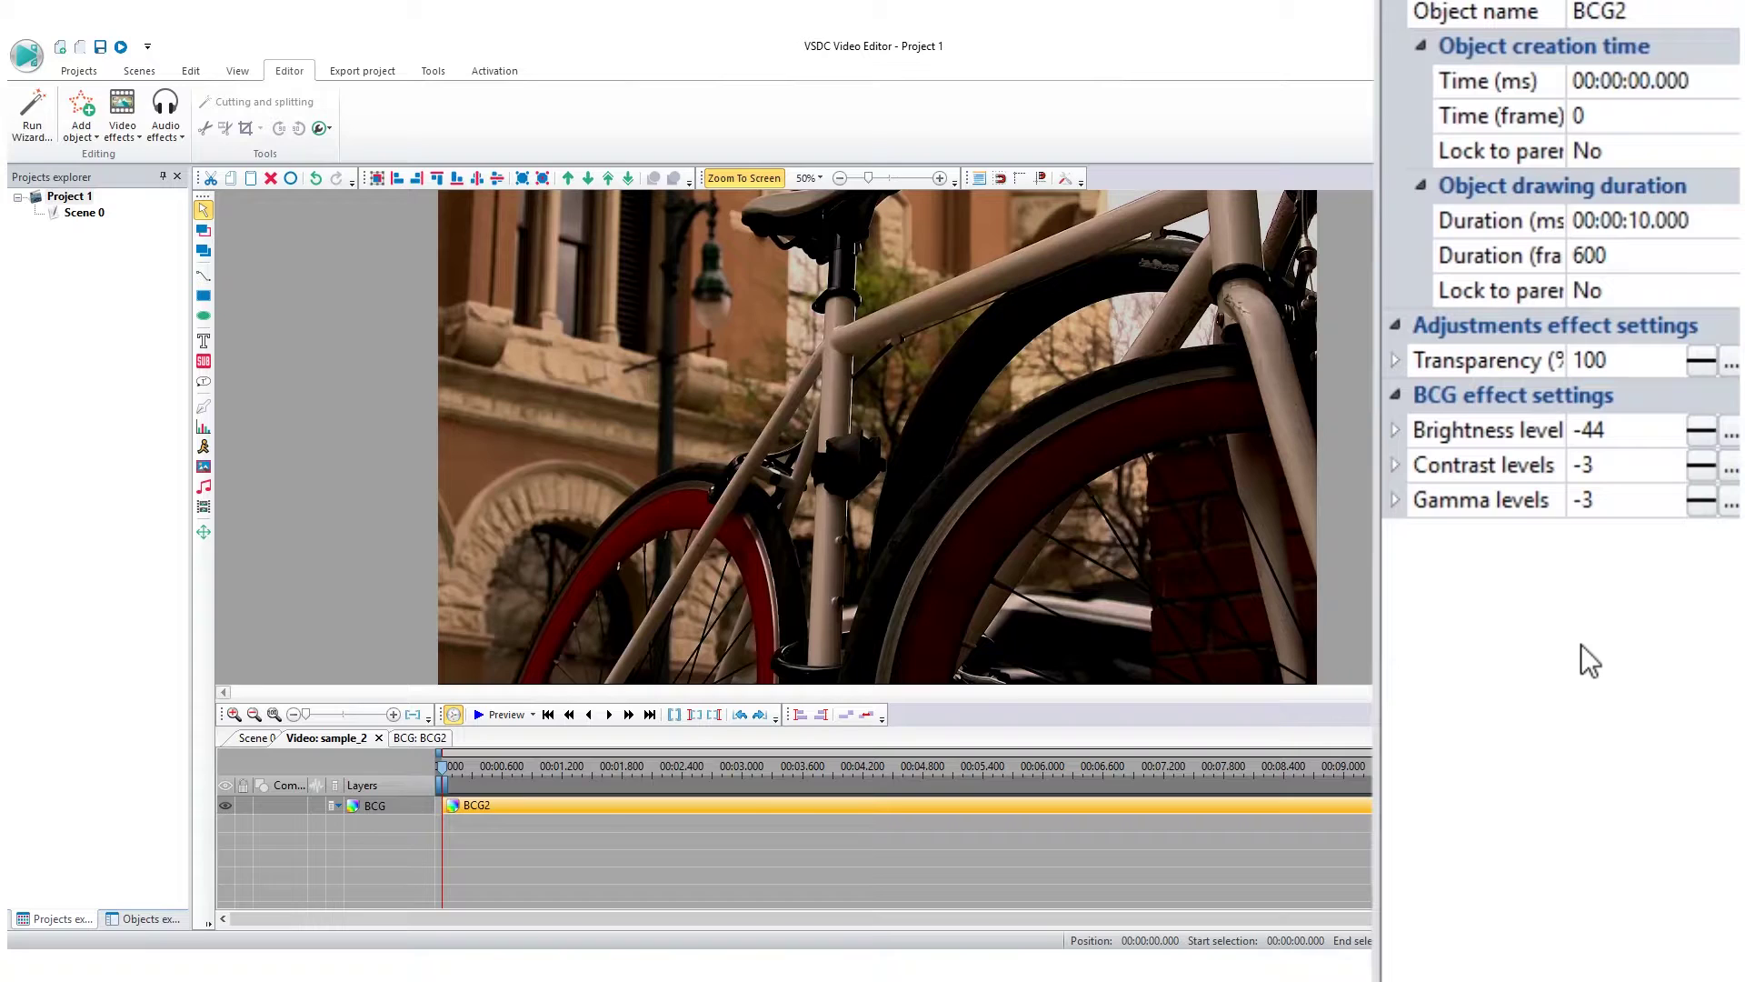
{"action": "left_click", "coordinate": [1631, 430]}
{"action": "left_click_drag", "start_coordinate": [1618, 431], "coordinate": [1556, 434]}
{"action": "type", "text": "0"}
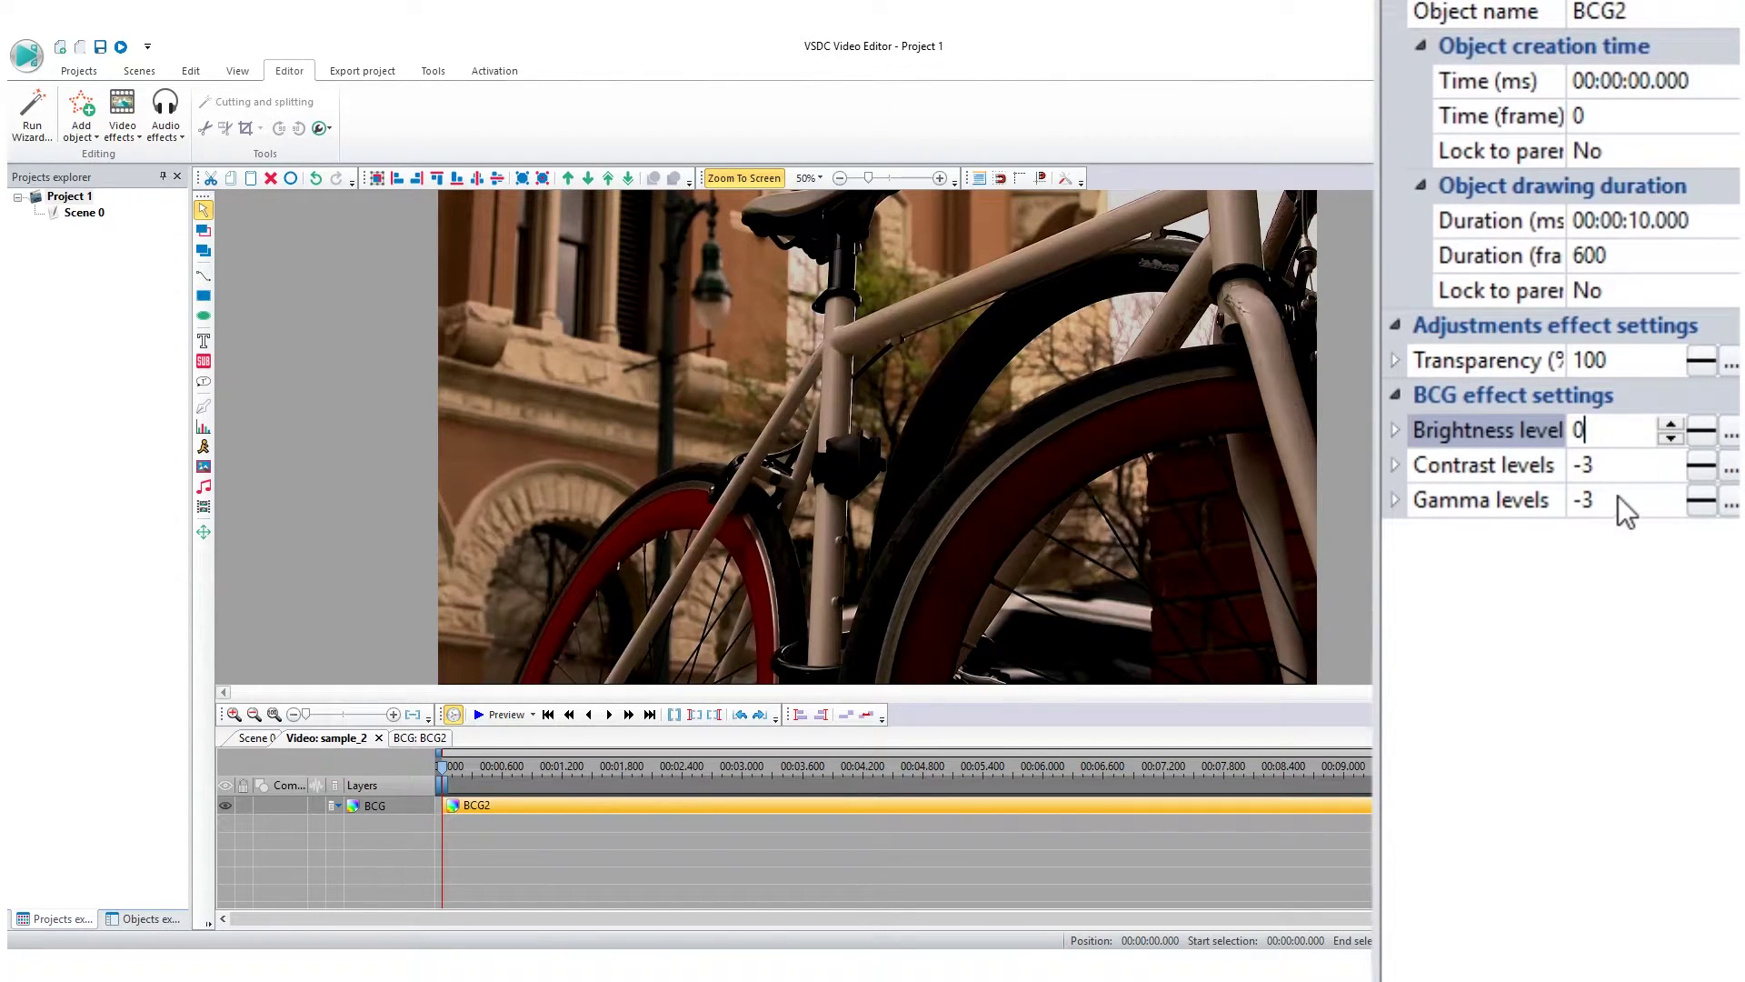
{"action": "left_click", "coordinate": [1590, 500]}
{"action": "left_click_drag", "start_coordinate": [1585, 499], "coordinate": [1550, 463]}
{"action": "type", "text": "0"}
{"action": "left_click", "coordinate": [1590, 465]}
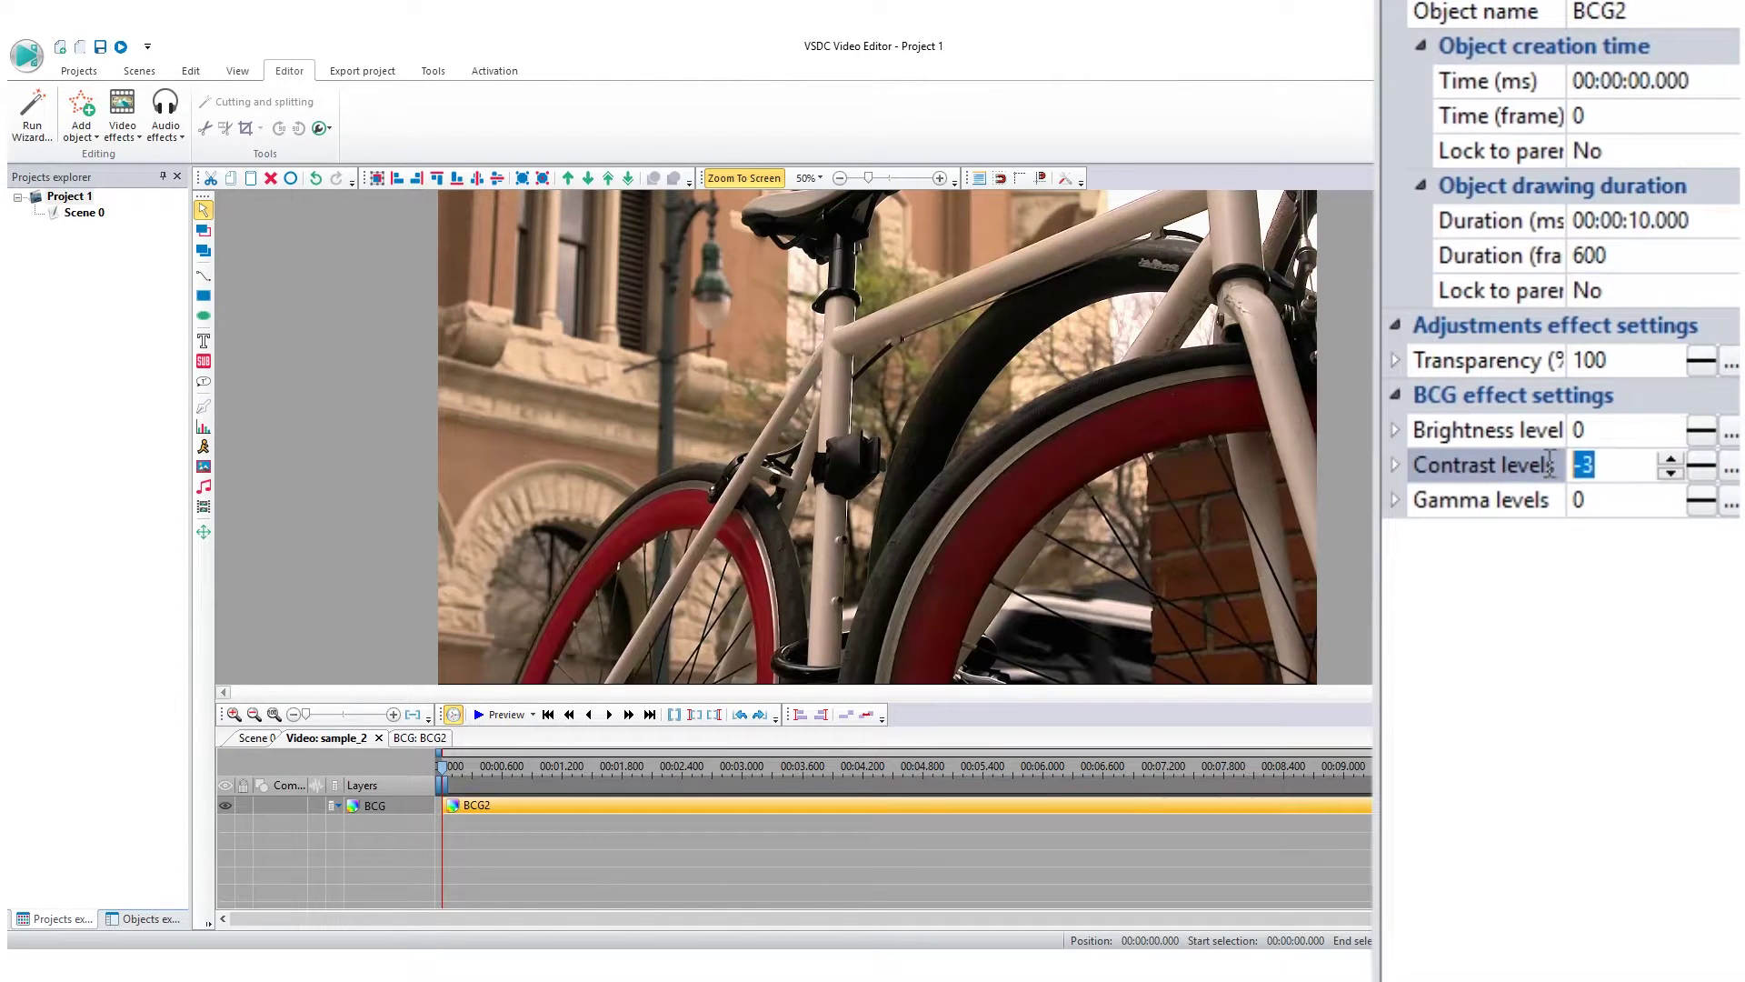
{"action": "type", "text": "-50"}
{"action": "key", "text": "Return"}
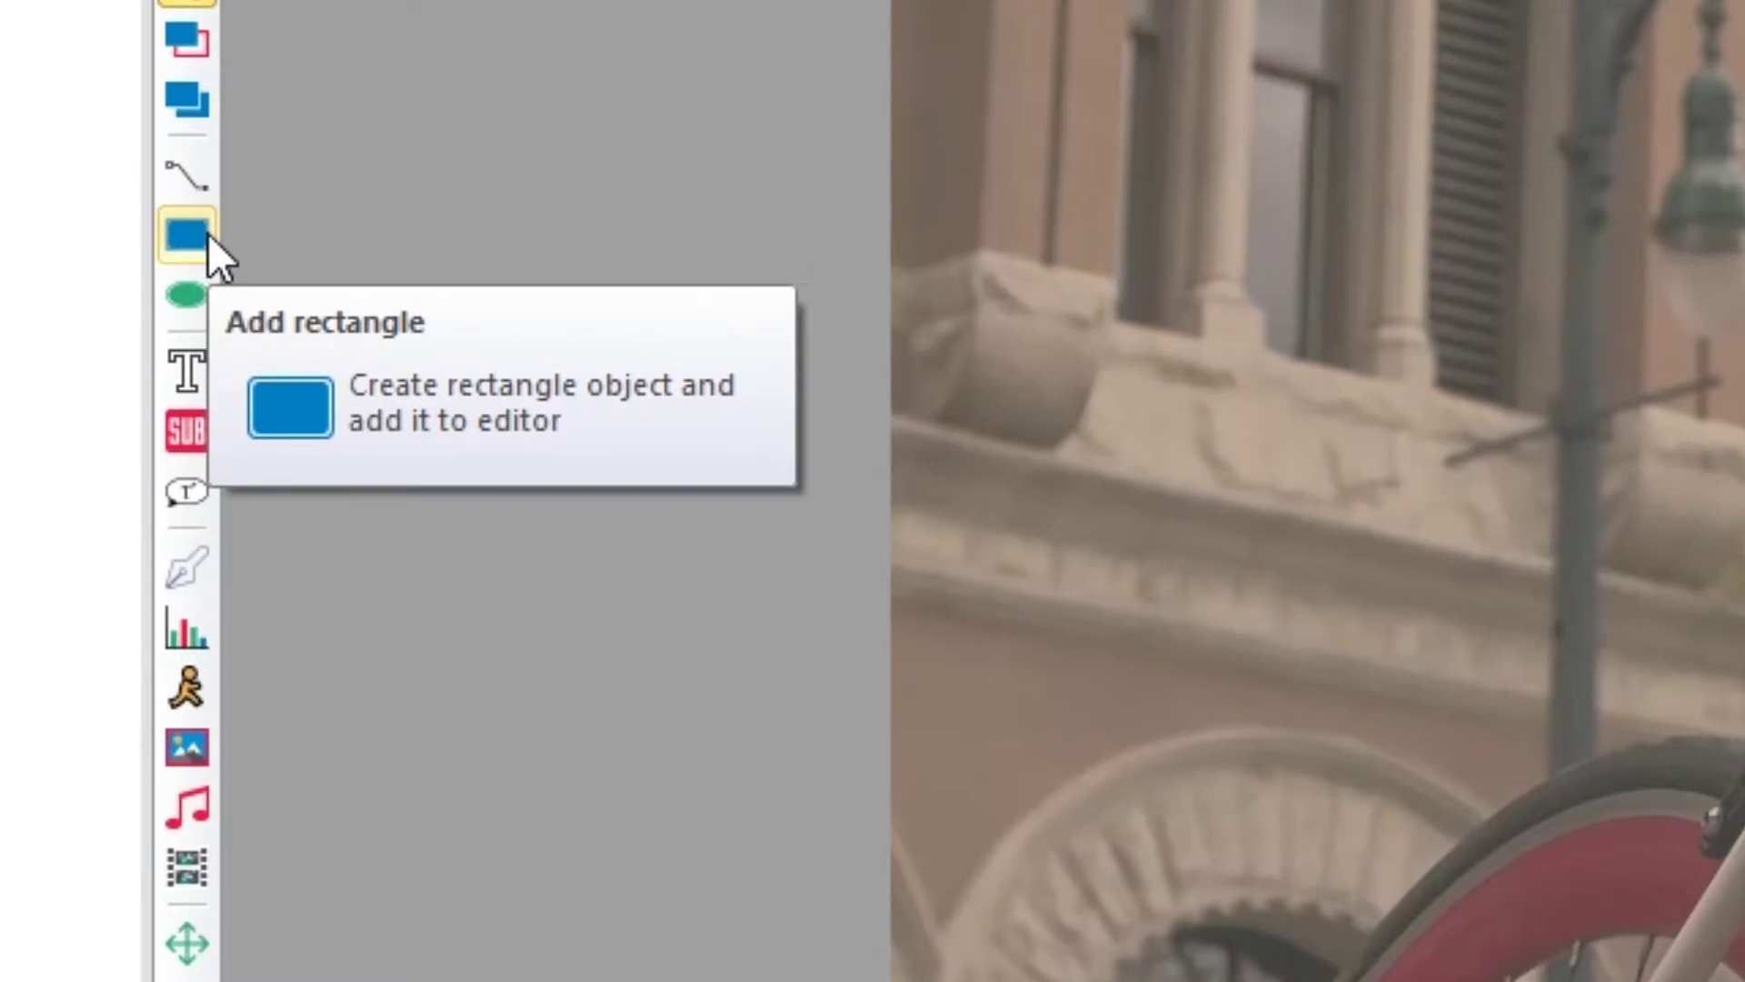
Add a rectangle inside the duplicate clip with the fill-only style without outline, sized the same as its parent.
{"action": "left_click", "coordinate": [206, 296]}
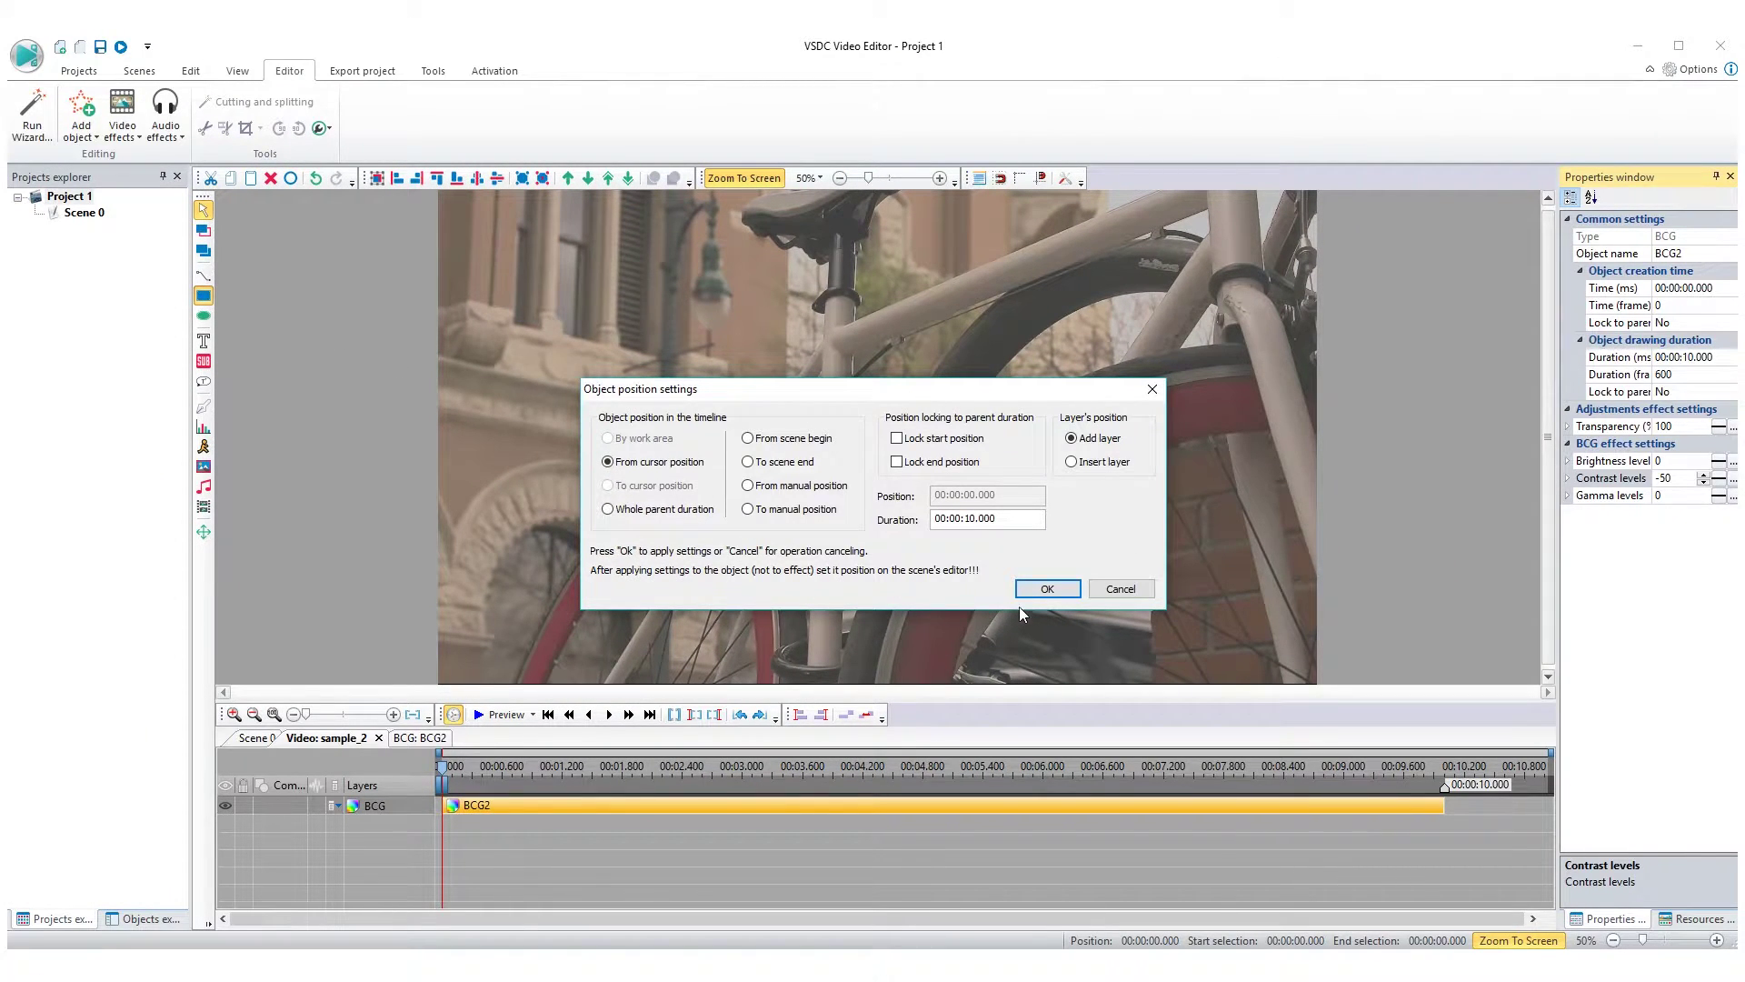
{"action": "left_click", "coordinate": [1045, 589]}
{"action": "left_click_drag", "start_coordinate": [562, 229], "coordinate": [854, 443]}
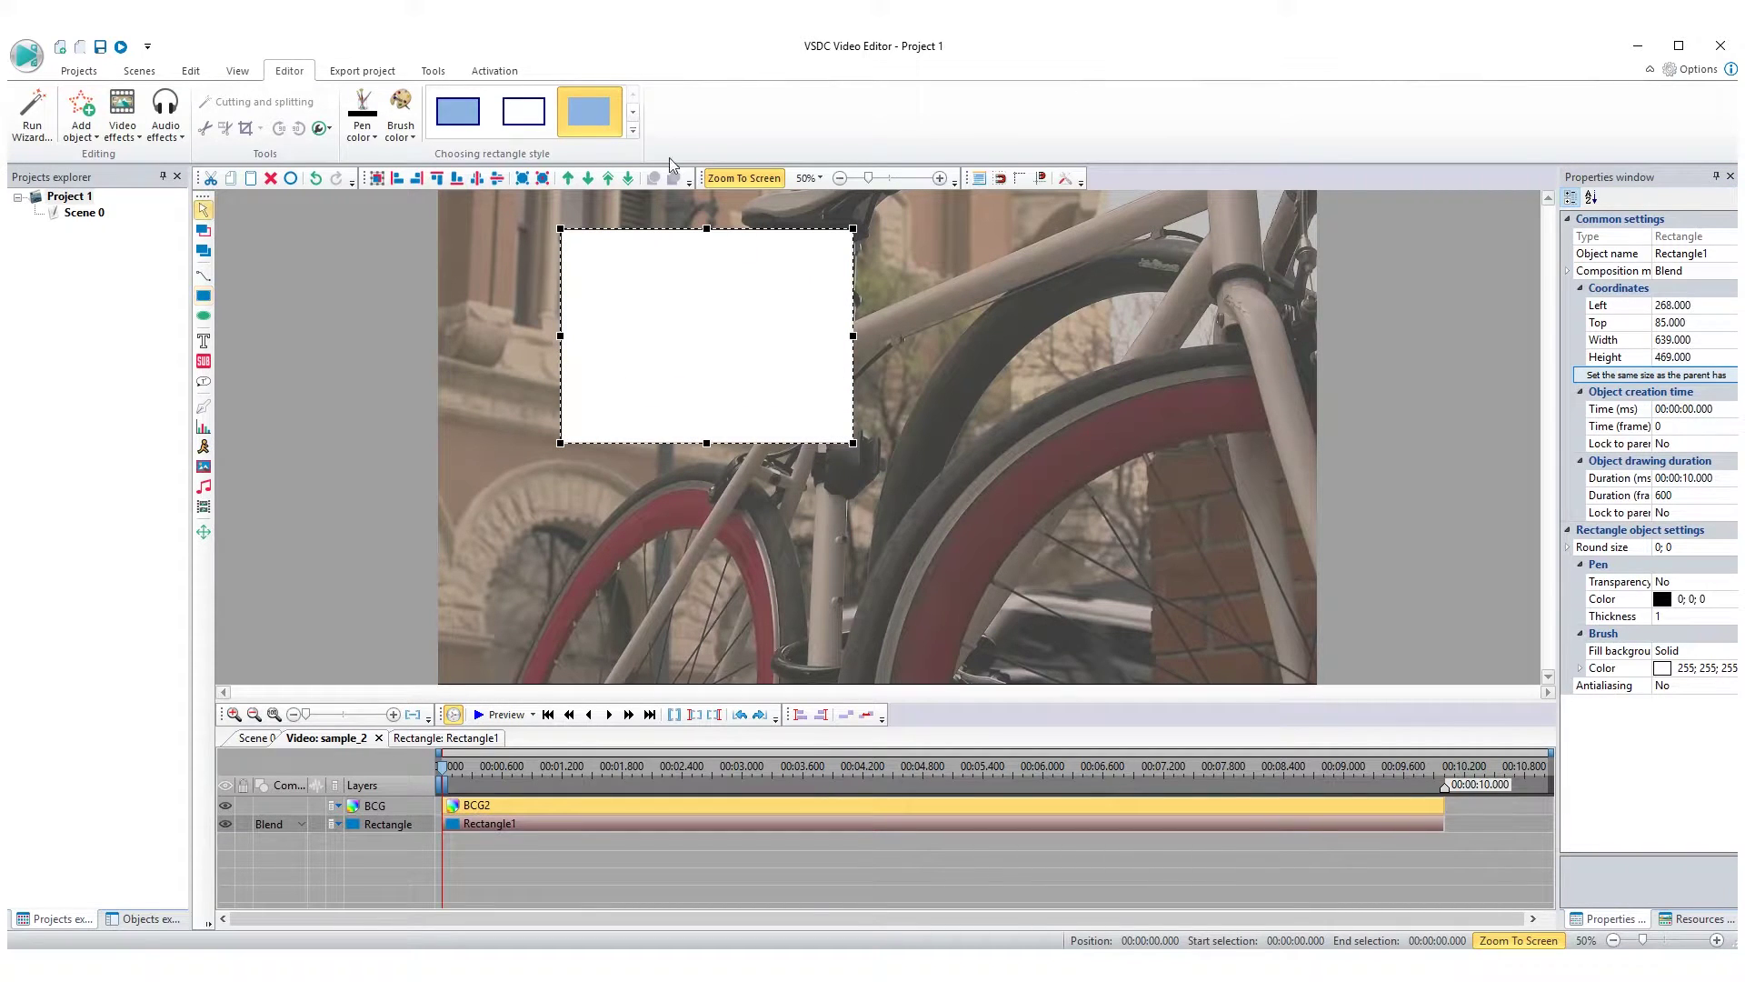
{"action": "left_click", "coordinate": [600, 112]}
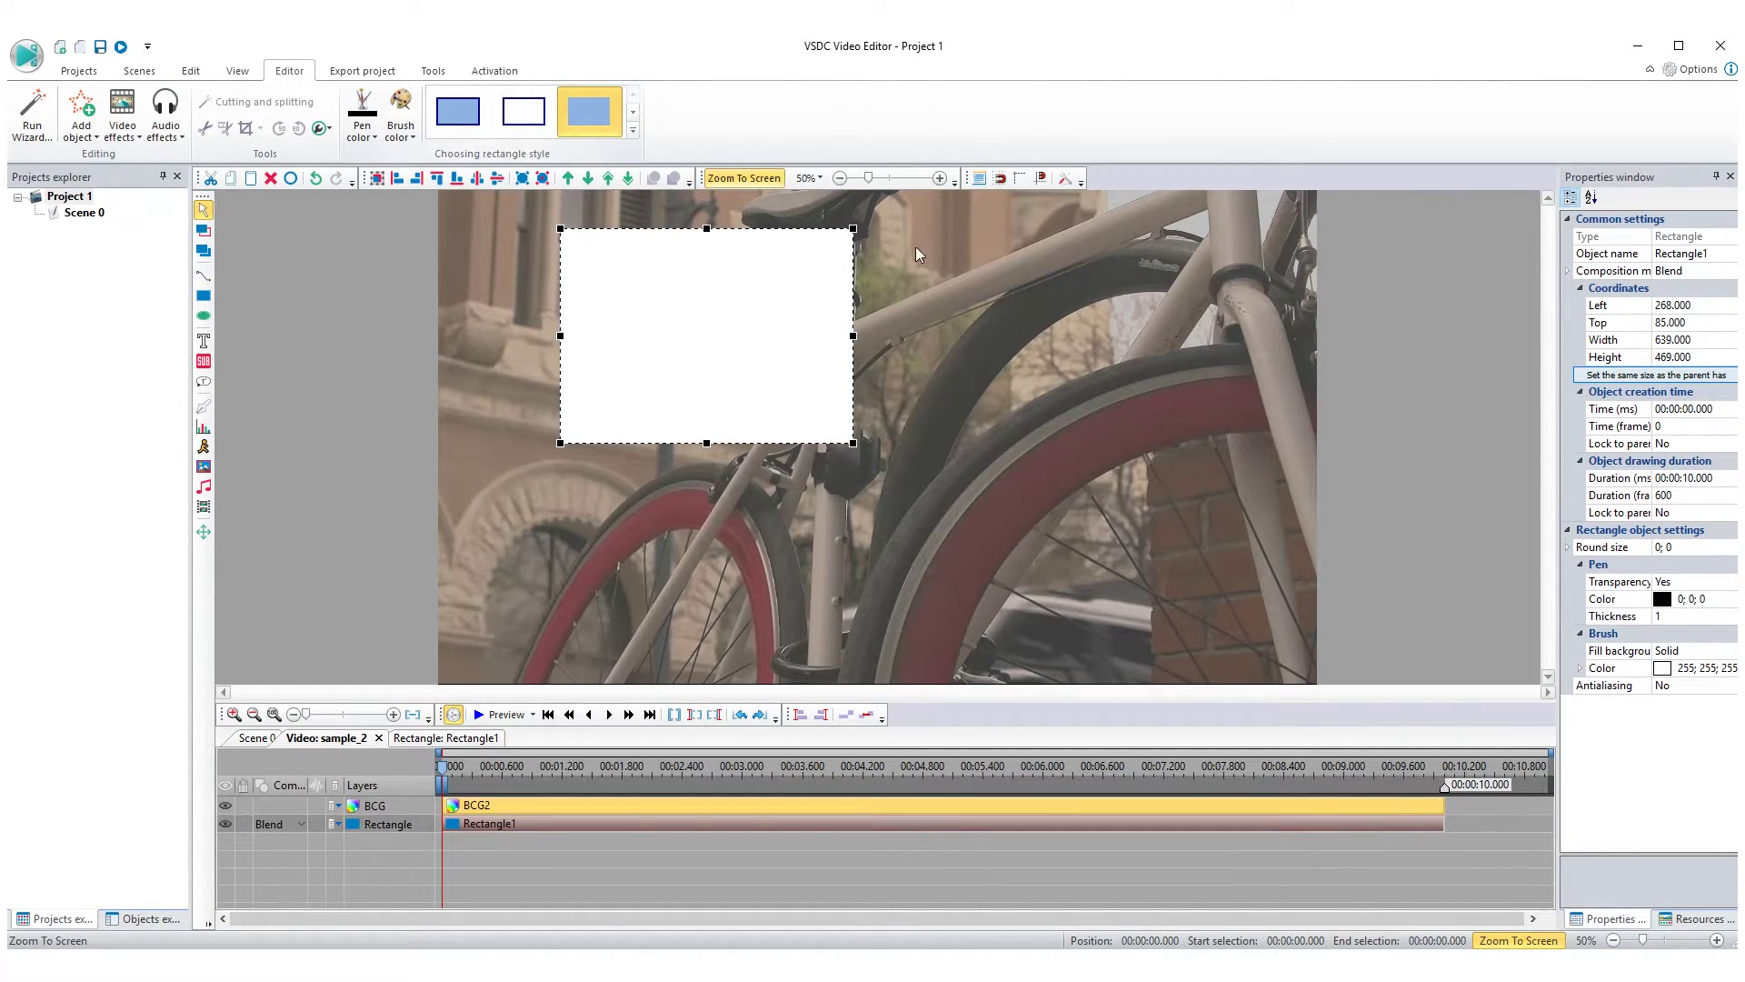
{"action": "left_click", "coordinate": [1720, 380]}
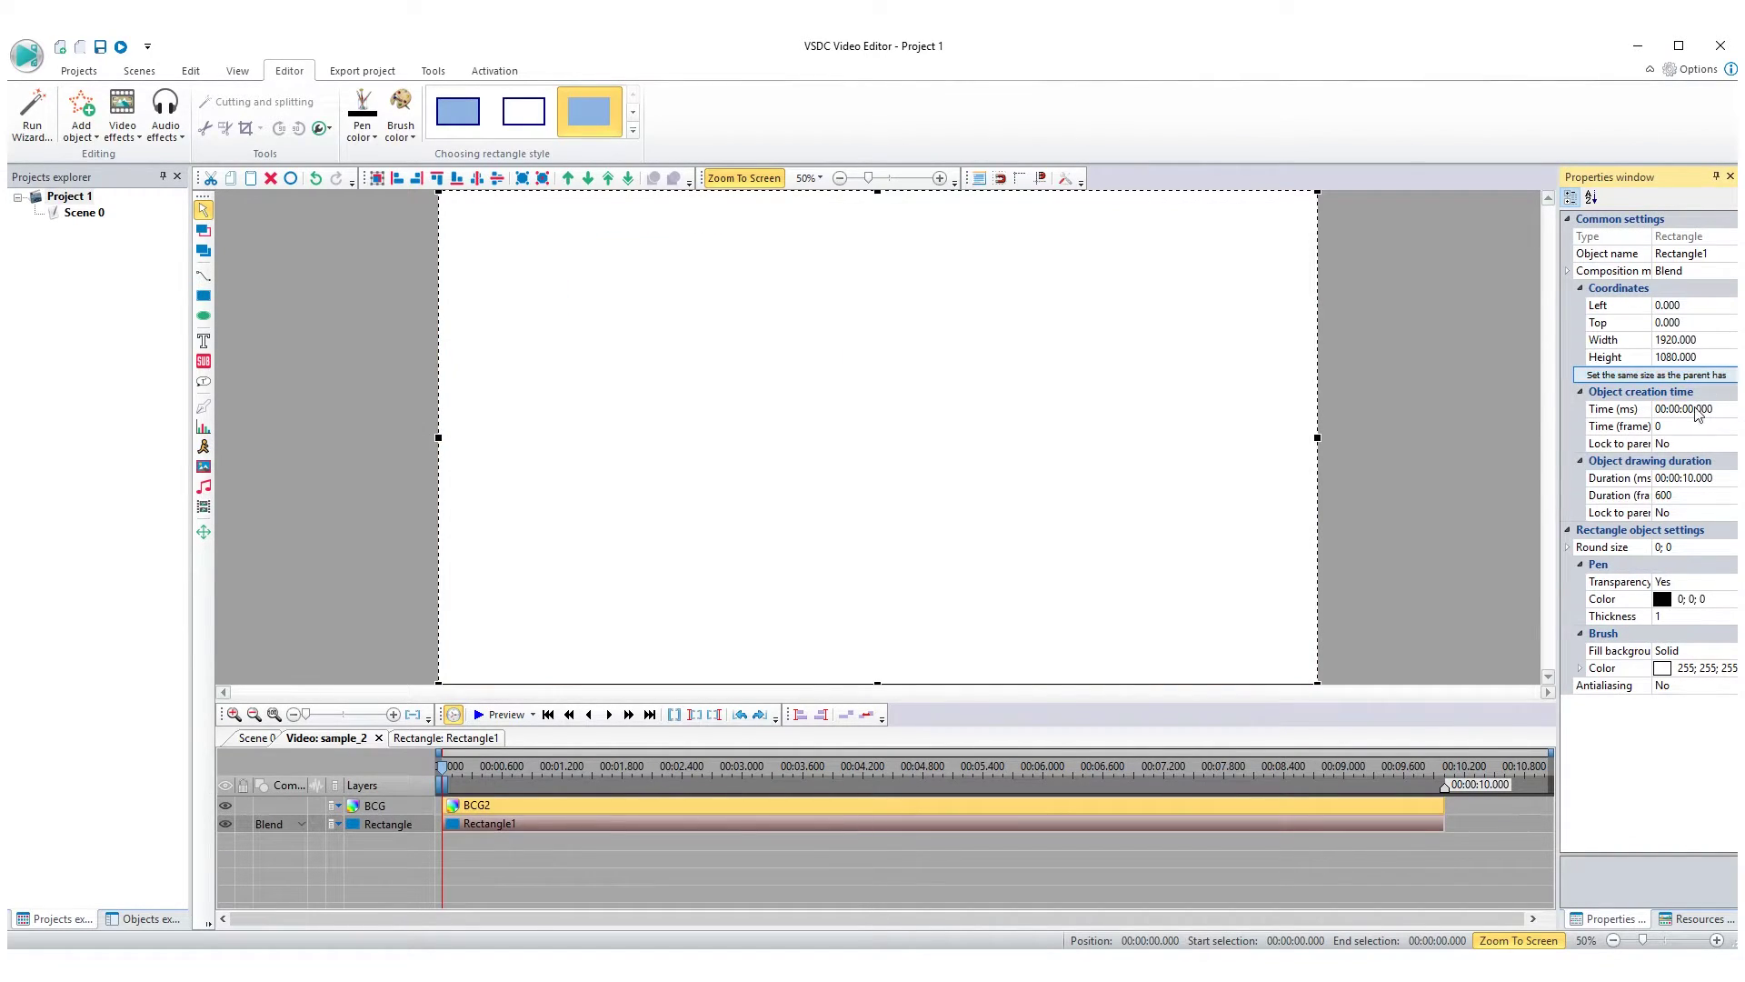
Set the rectangle's brush color to dark blue 005480 and its composition mode to Darken.
{"action": "left_click", "coordinate": [1690, 670]}
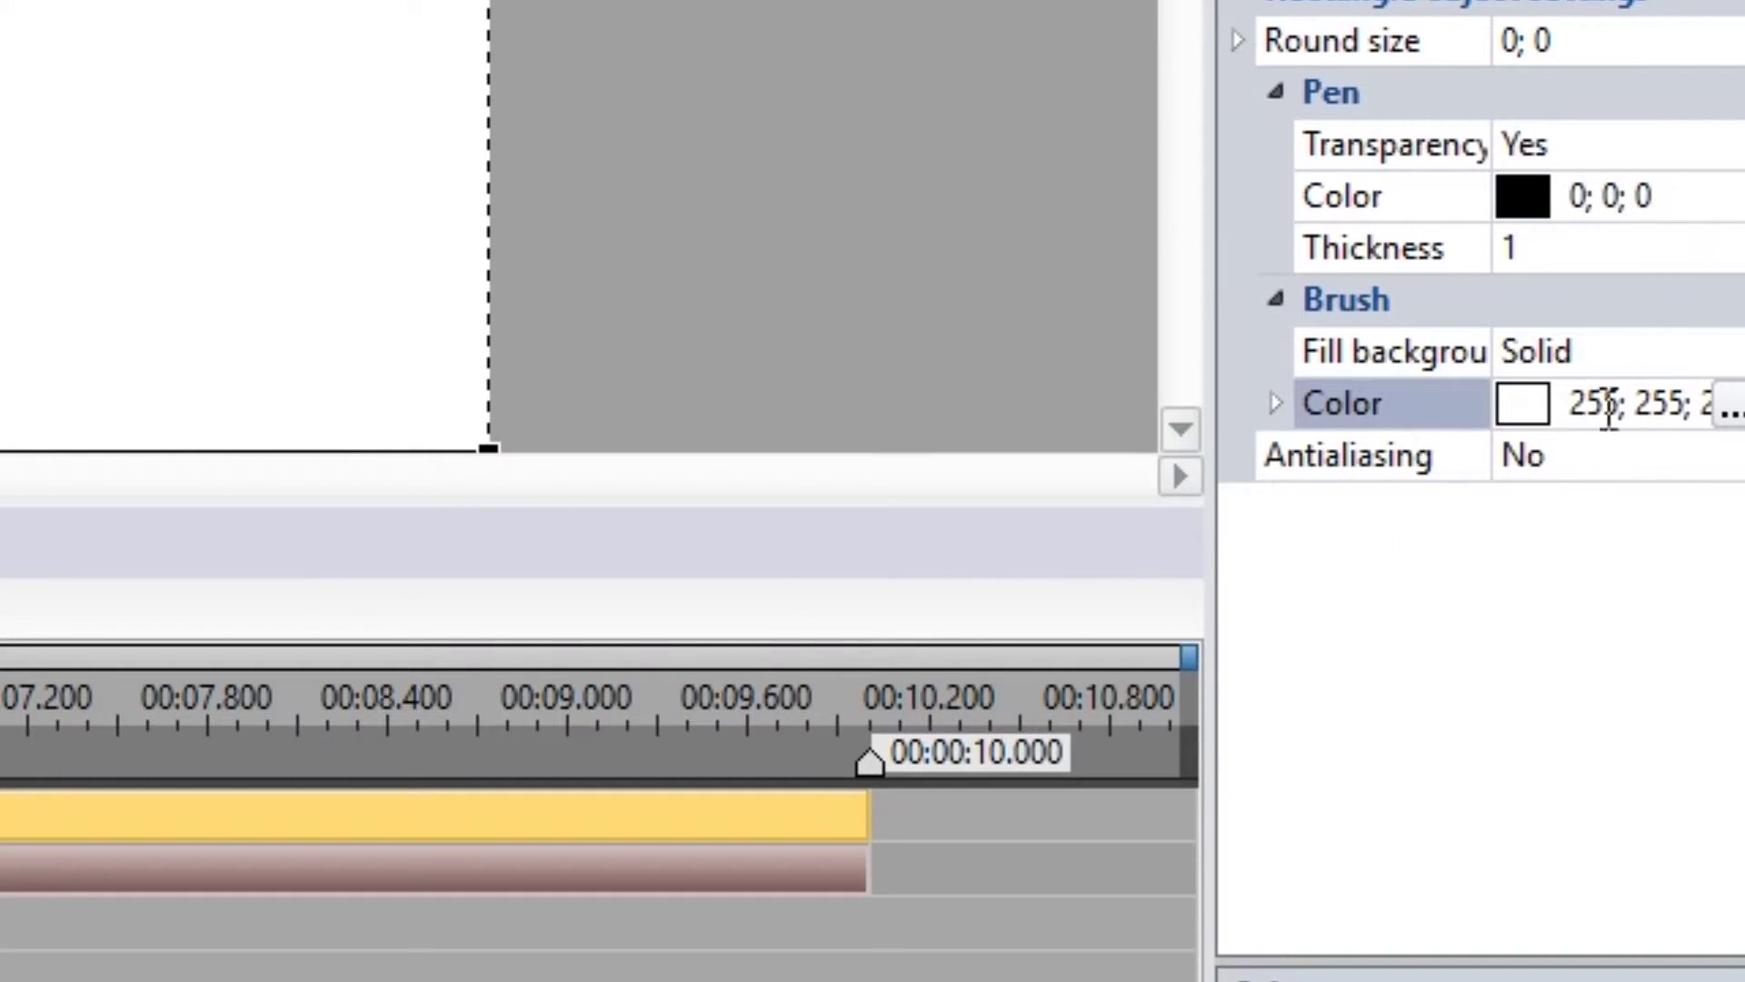
{"action": "left_click", "coordinate": [1726, 413]}
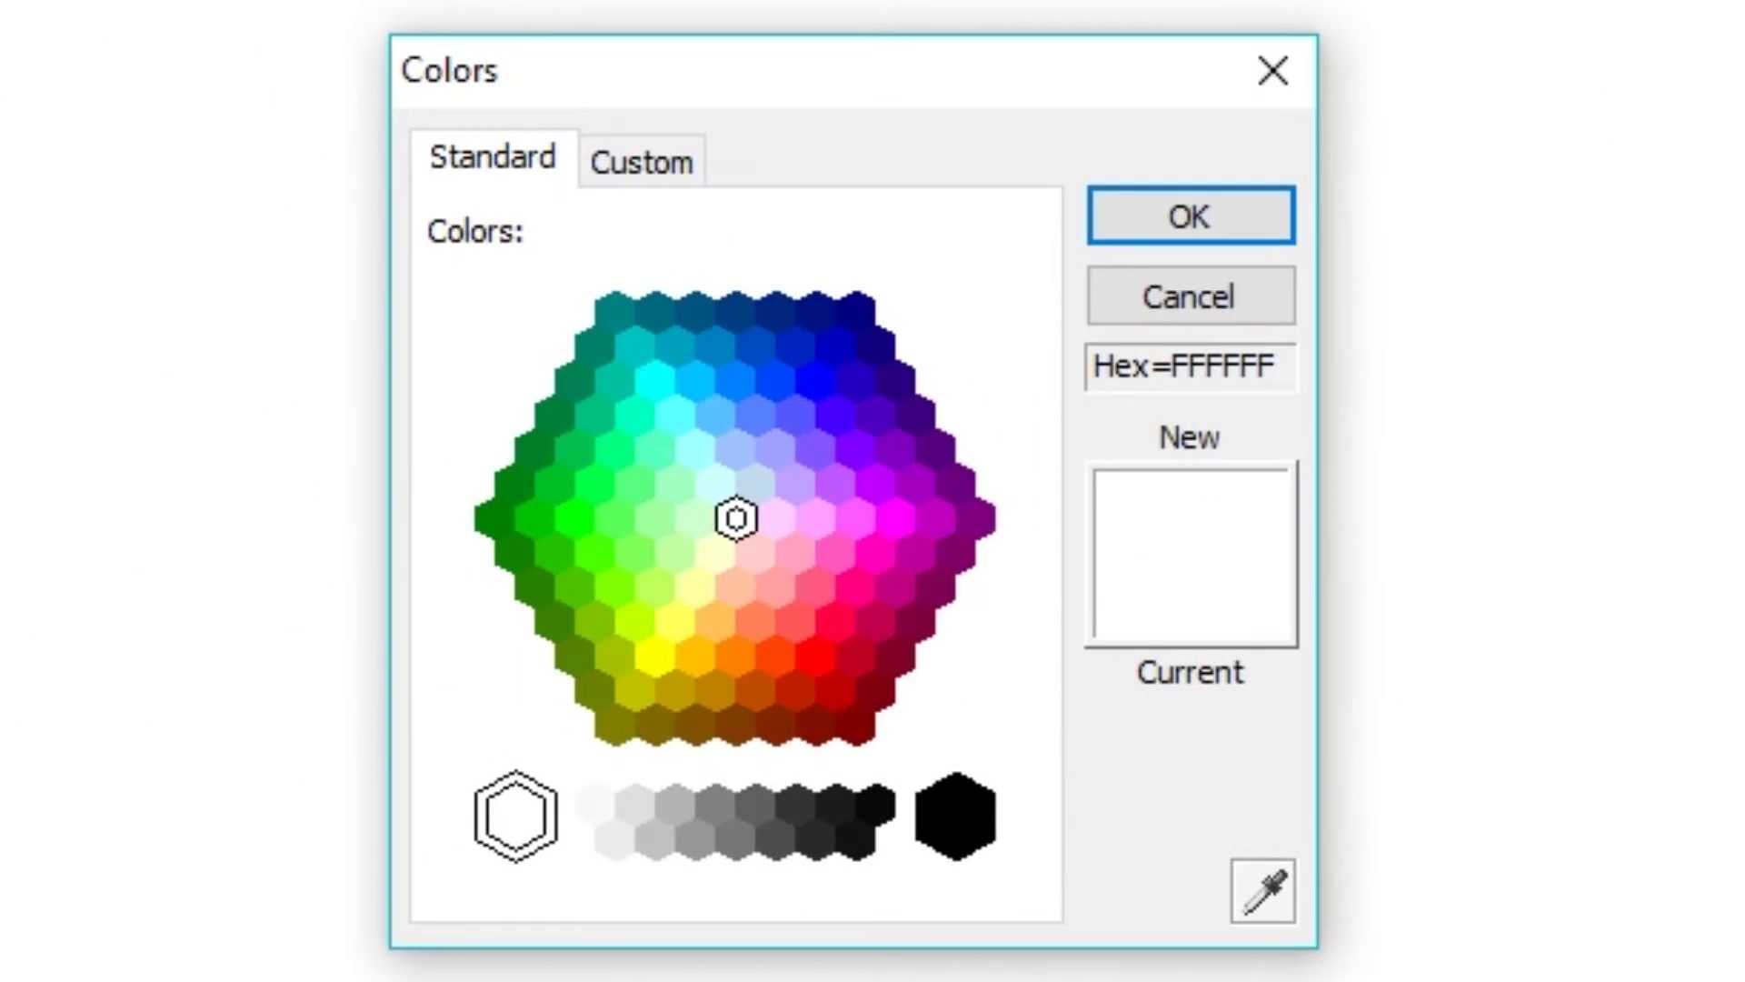
{"action": "left_click", "coordinate": [747, 416]}
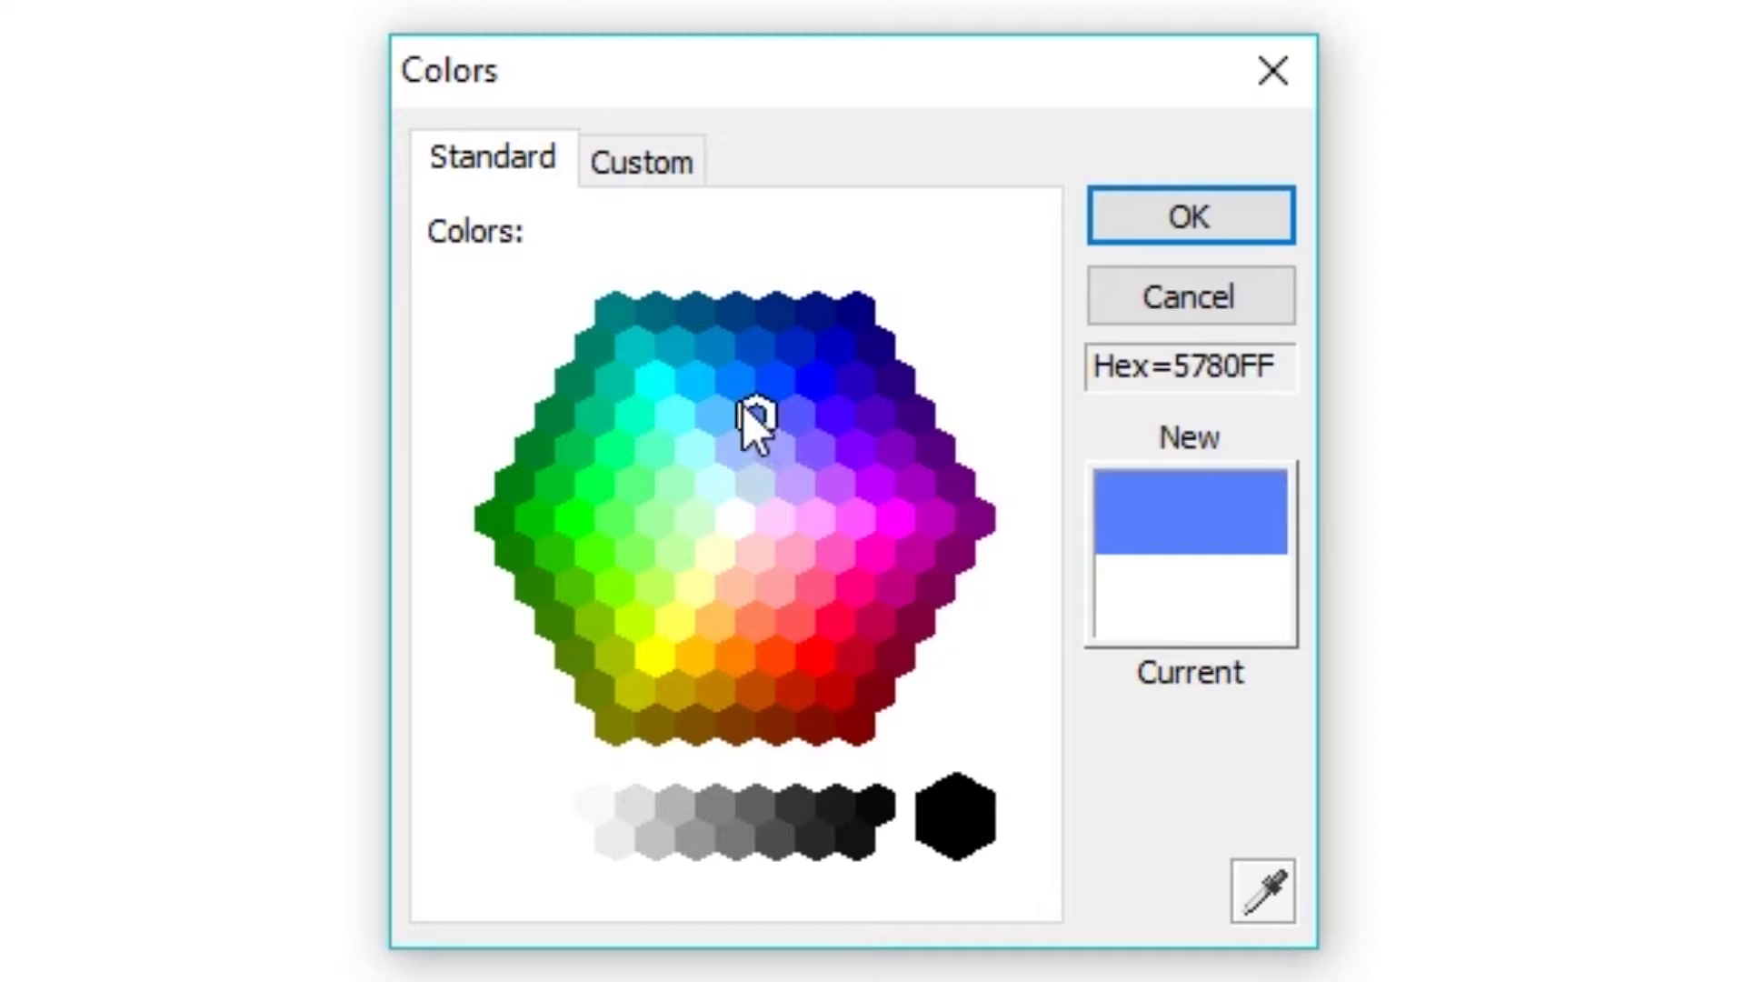
{"action": "left_click", "coordinate": [715, 361]}
{"action": "left_click", "coordinate": [695, 318]}
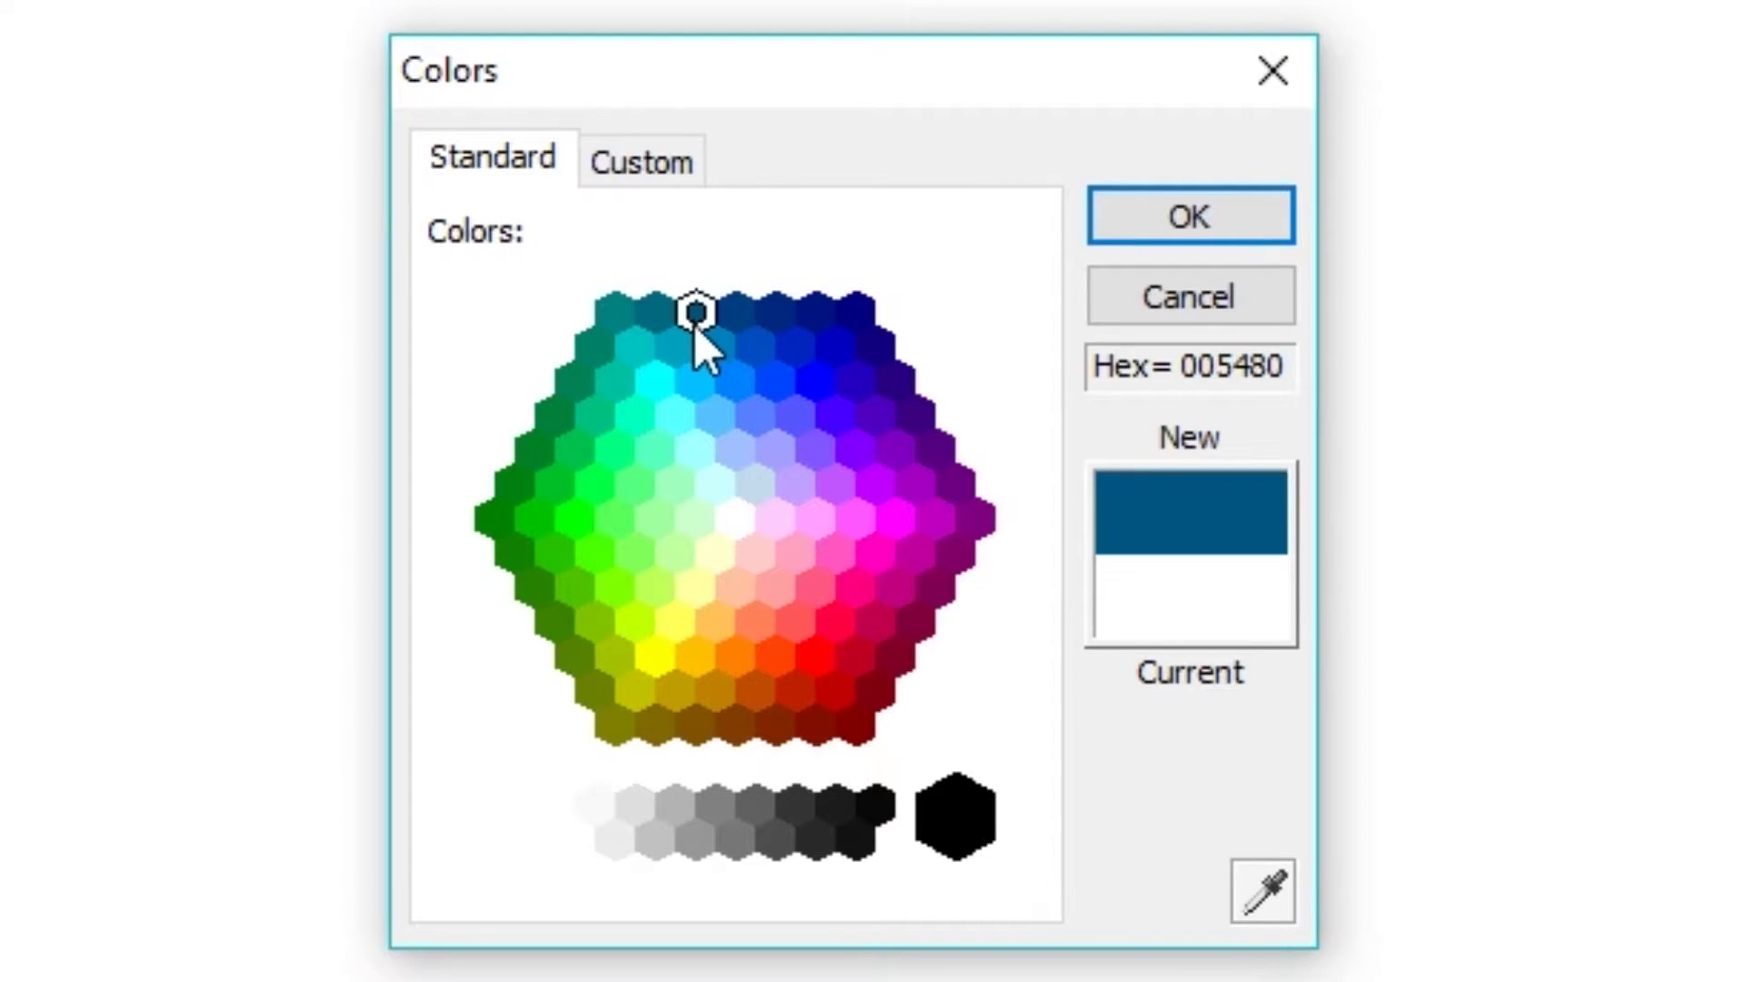
{"action": "left_click", "coordinate": [1159, 196]}
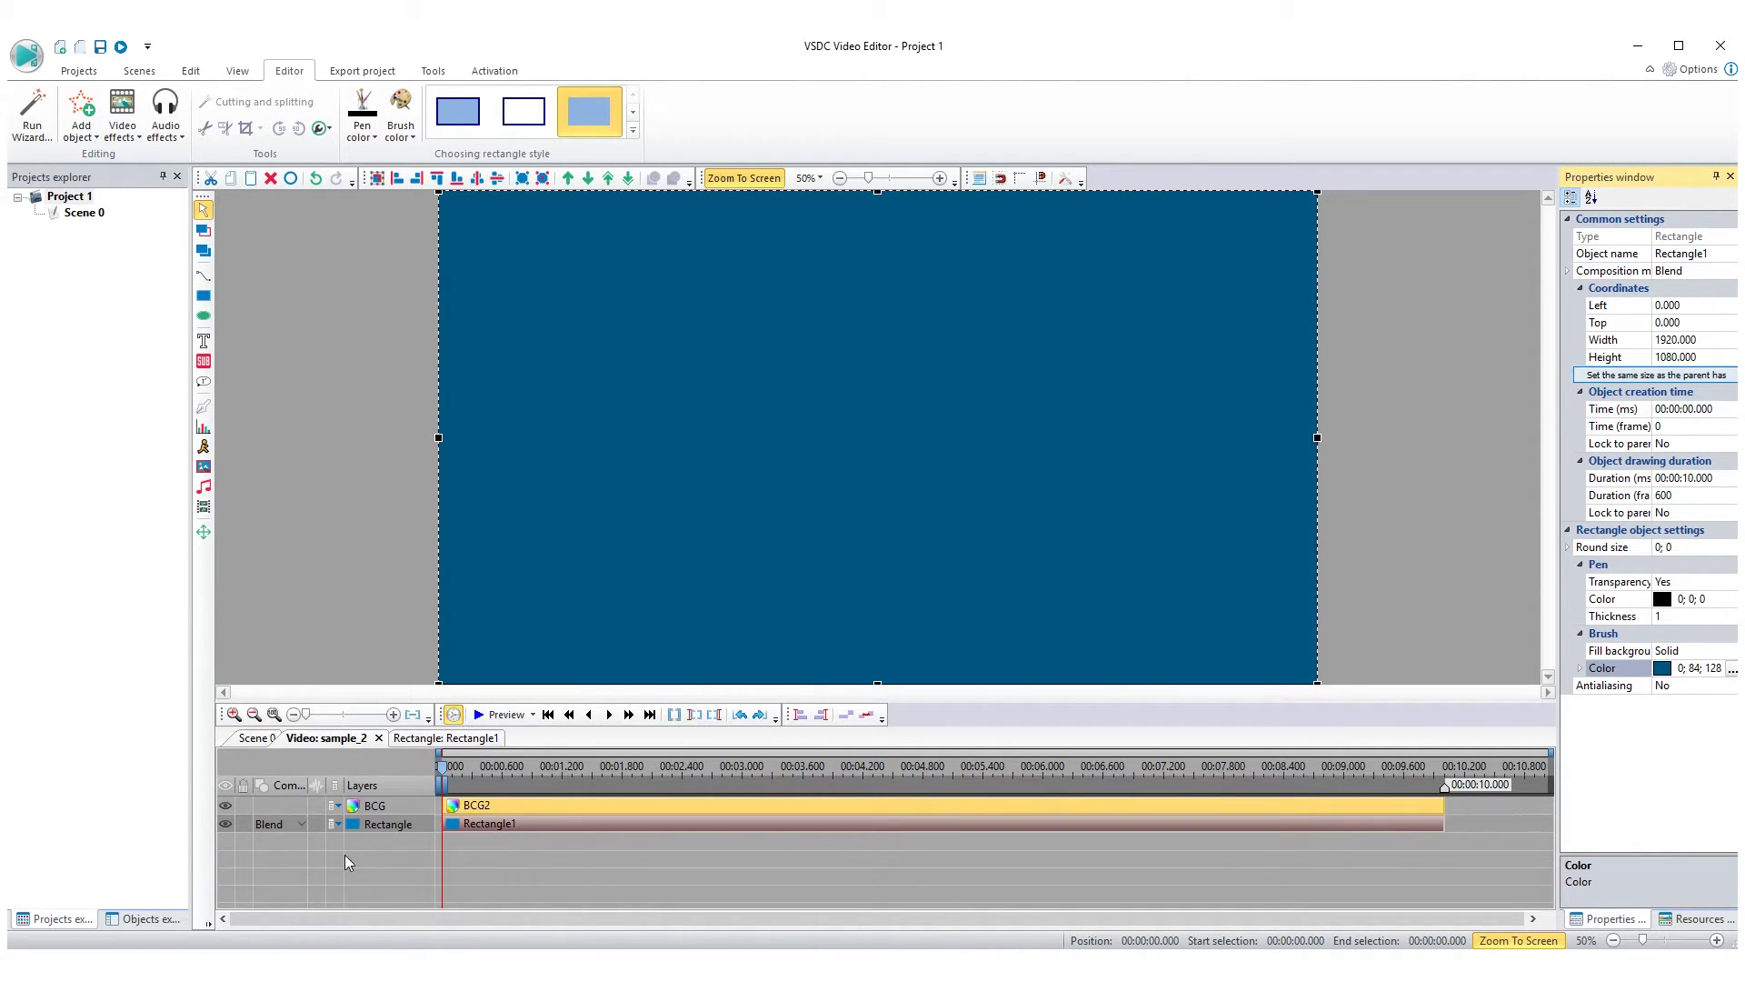
{"action": "left_click", "coordinate": [301, 824]}
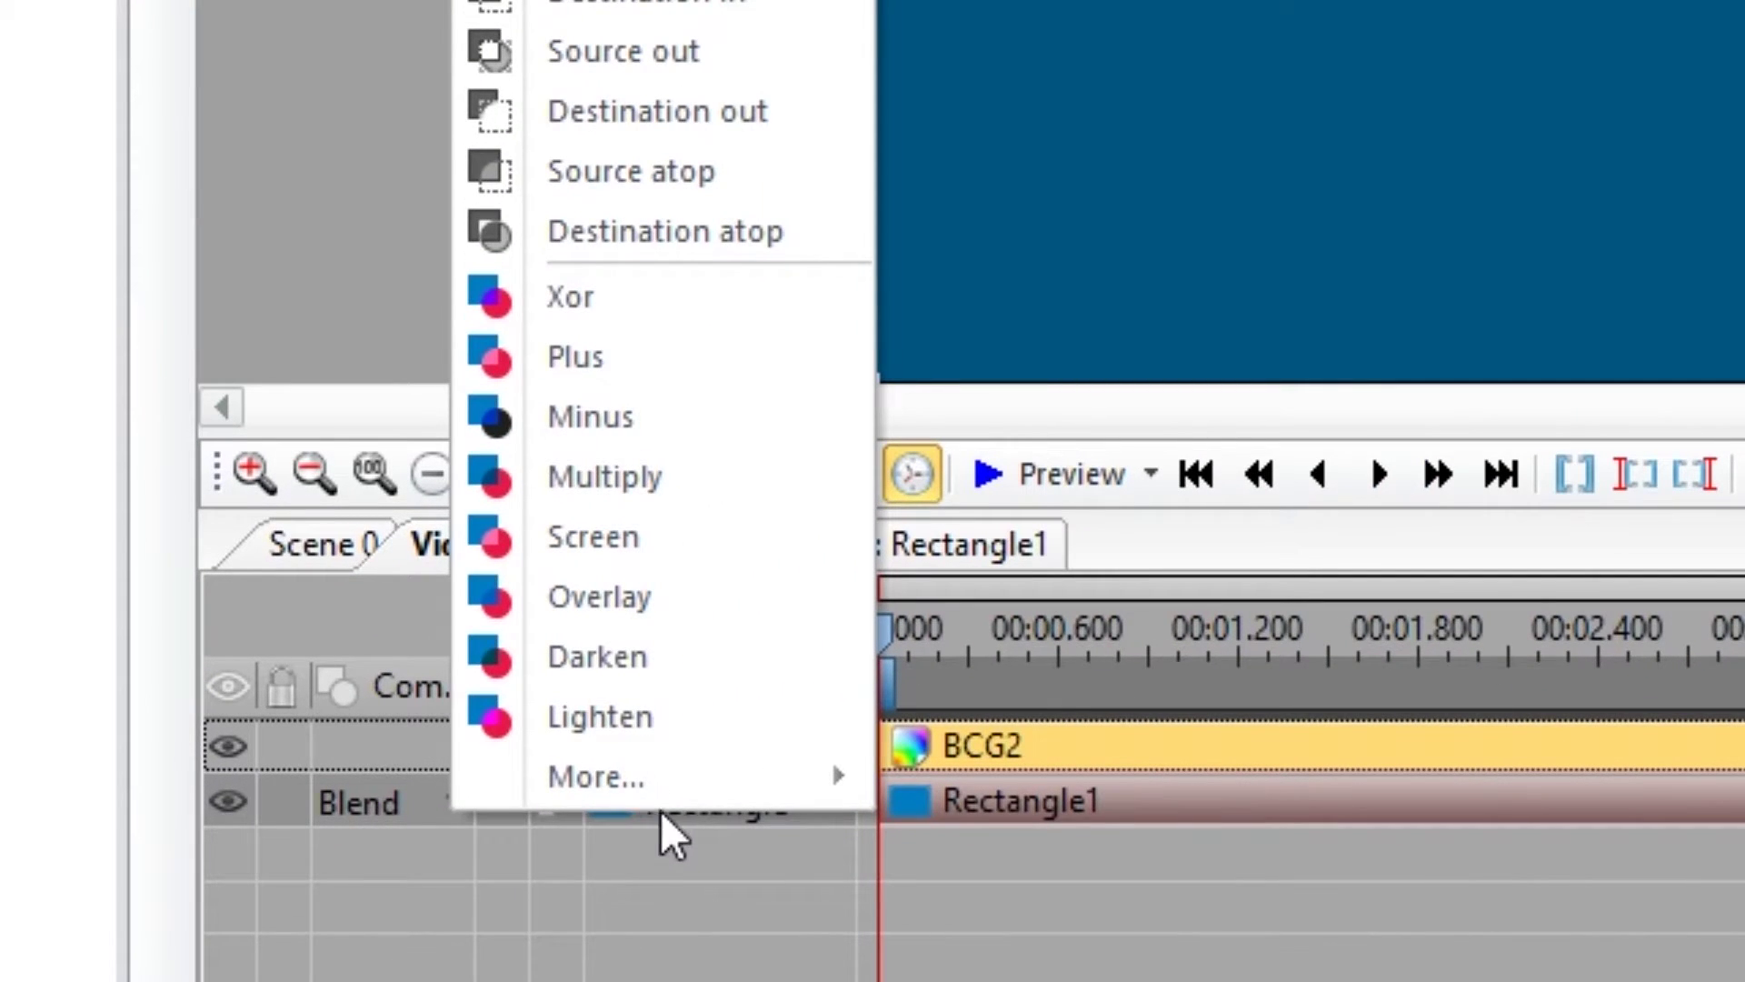
{"action": "left_click", "coordinate": [804, 658]}
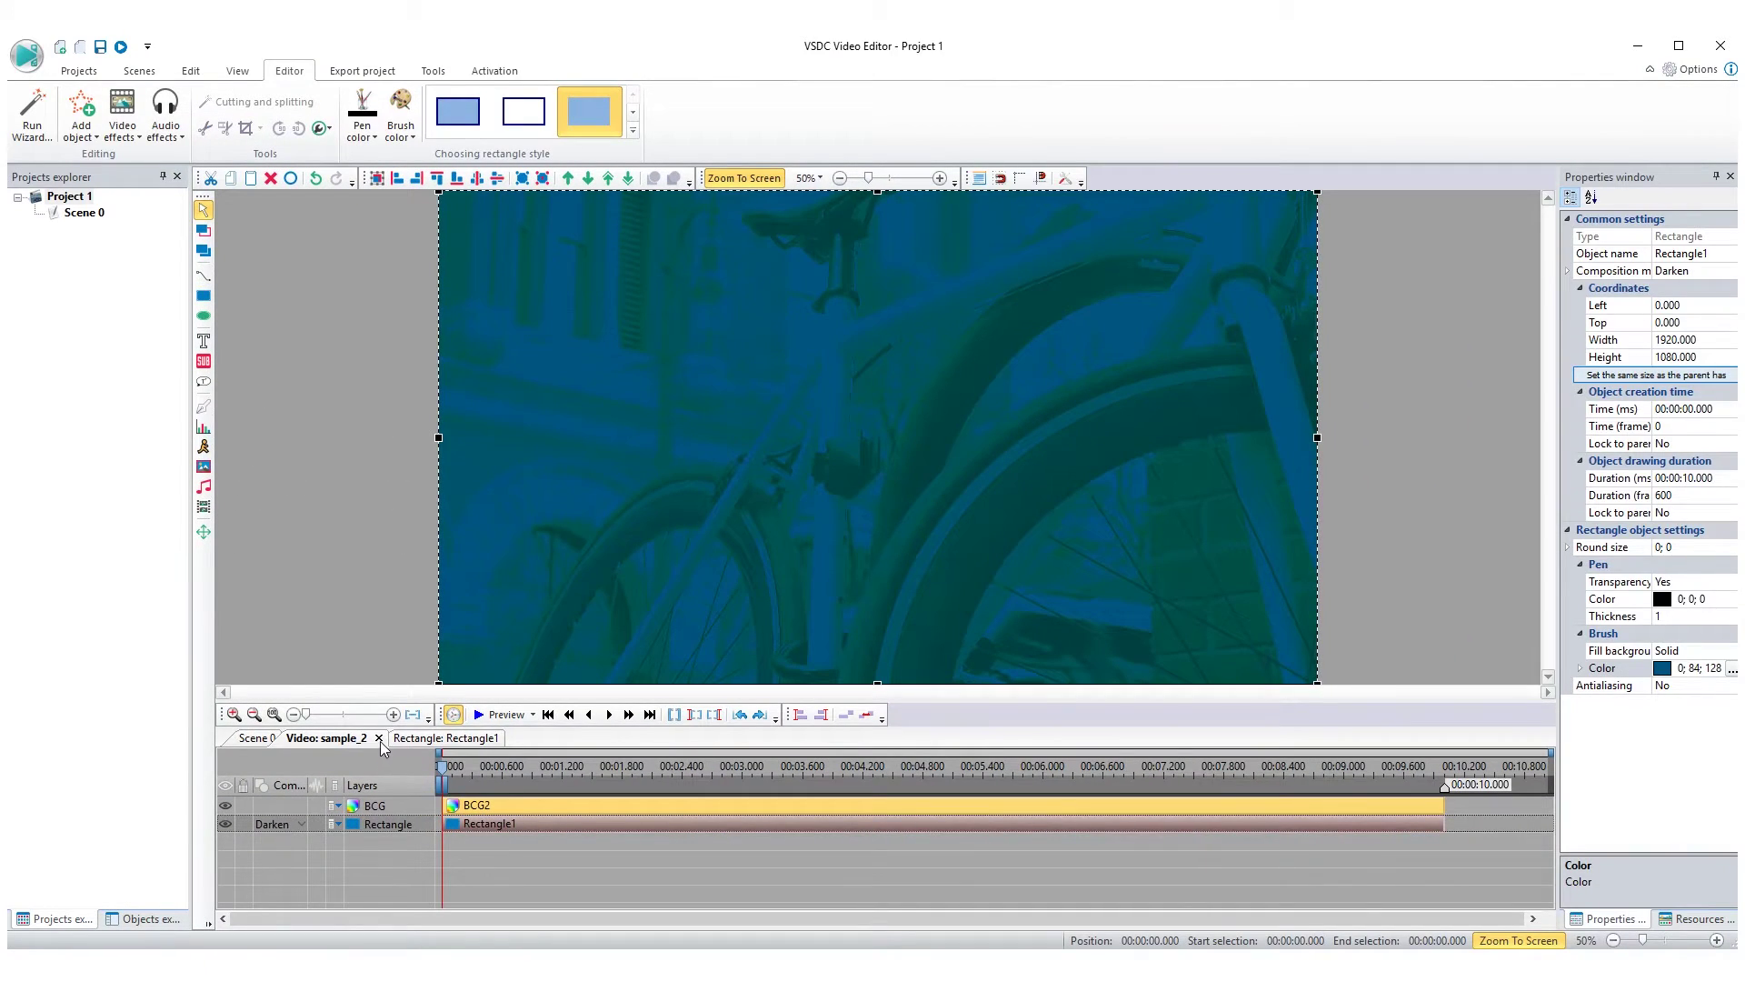
Return to the main scene and set the sample_2 clip's composition mode to Lighten.
{"action": "left_click", "coordinate": [659, 563]}
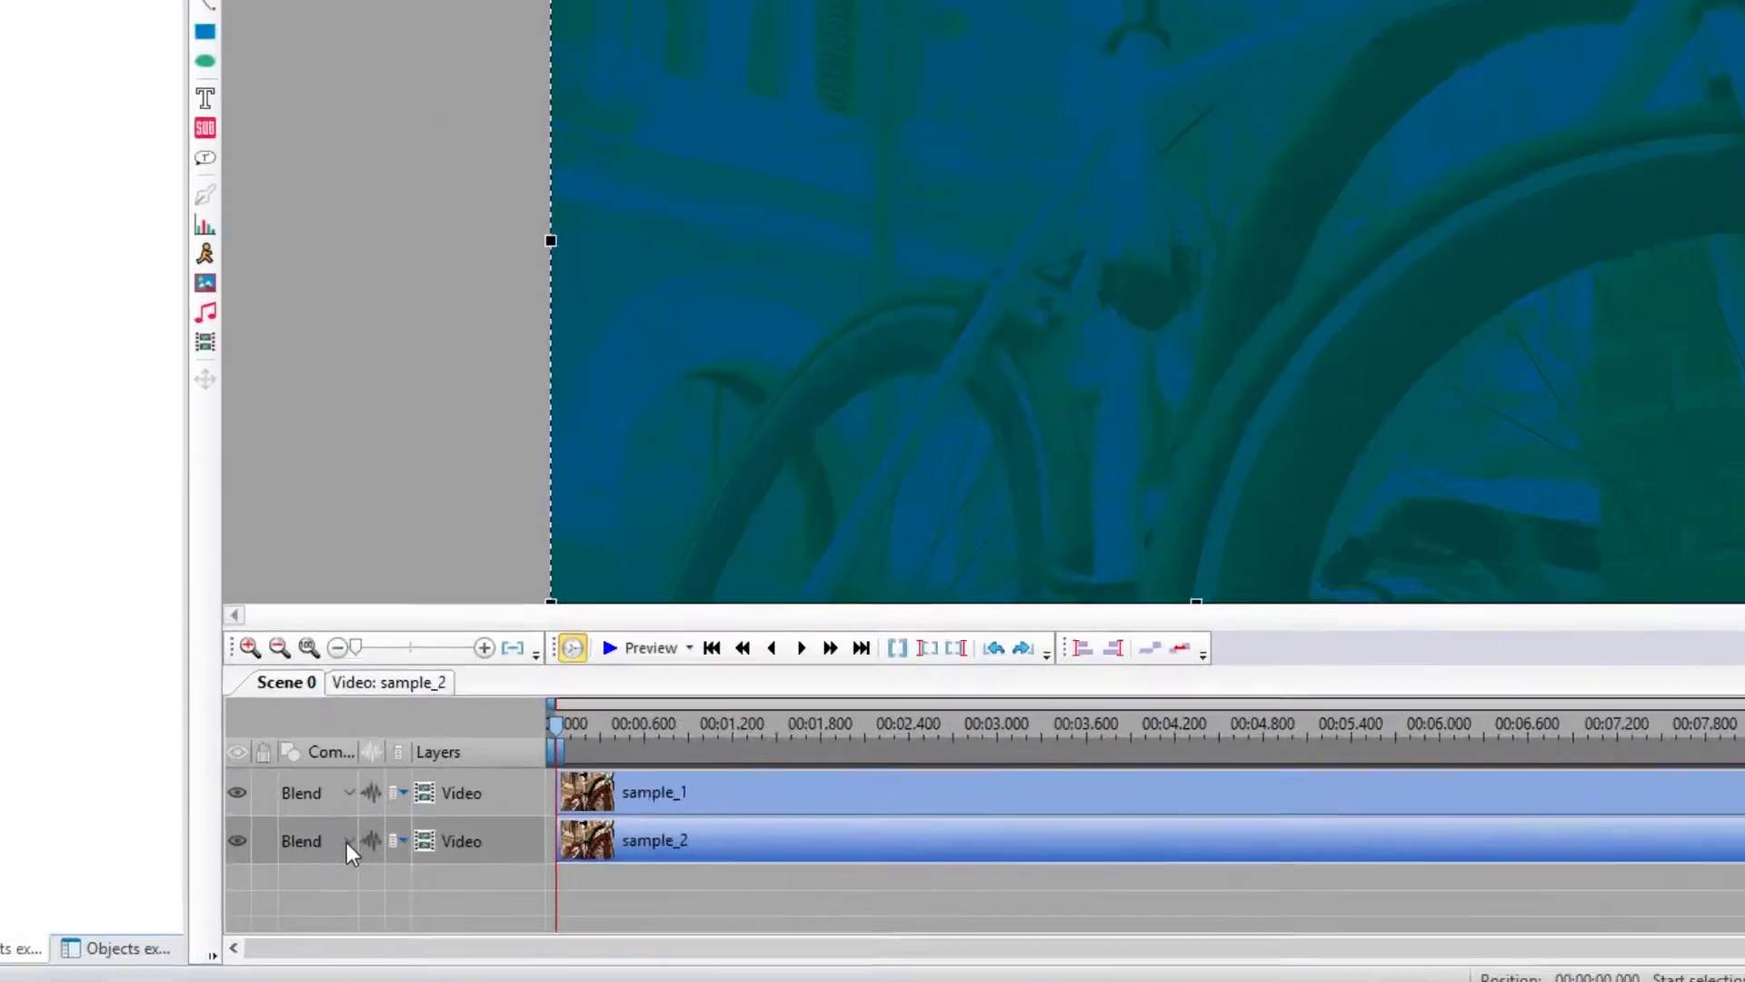
{"action": "left_click", "coordinate": [309, 847]}
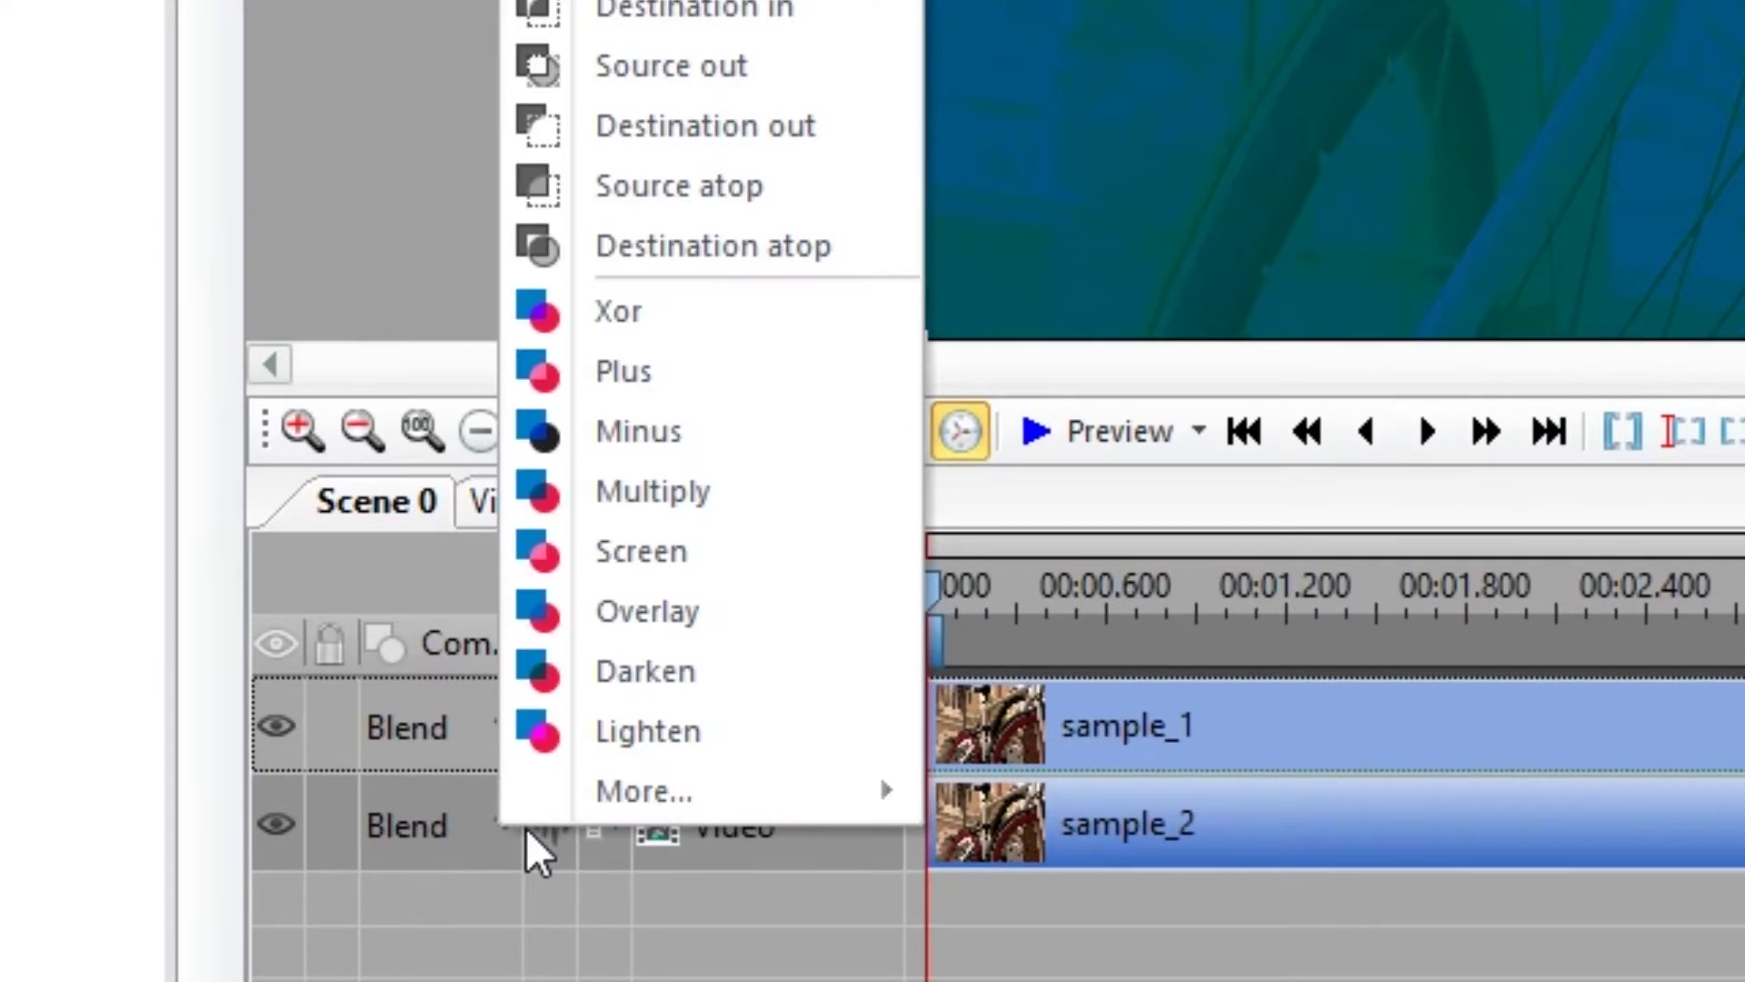
{"action": "left_click", "coordinate": [811, 734]}
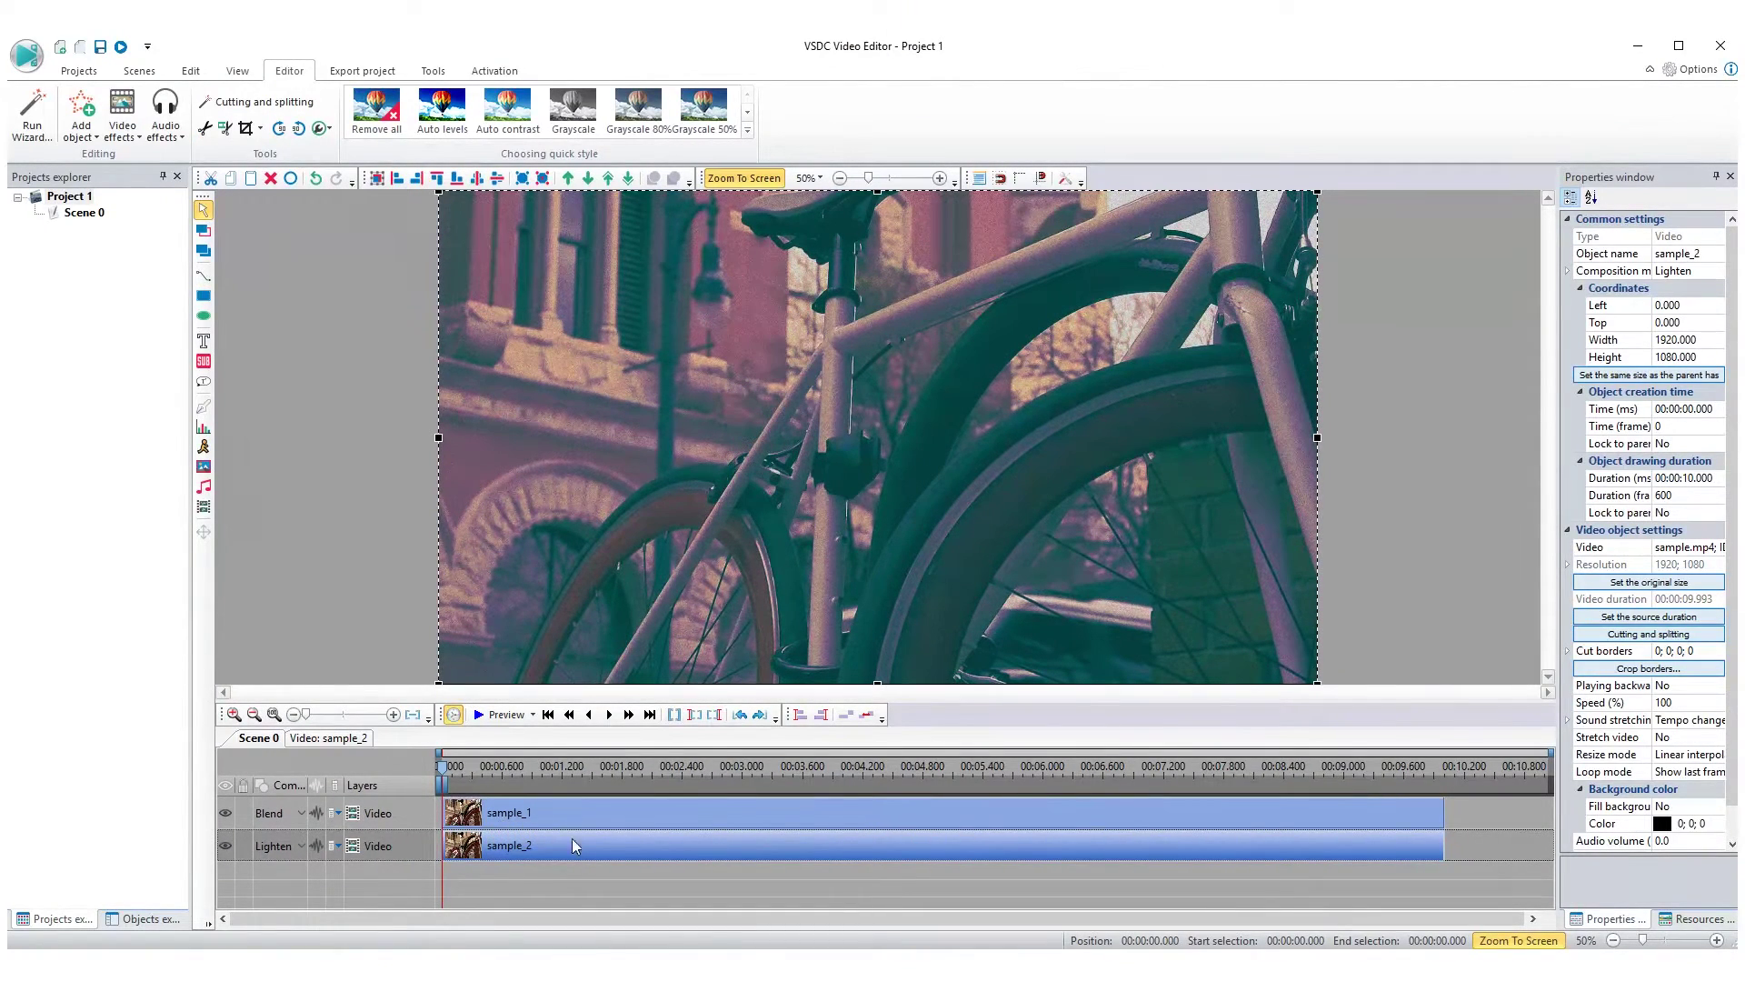
Duplicate the sample_2 clip and give the copy the same size as its parent.
{"action": "right_click", "coordinate": [745, 509]}
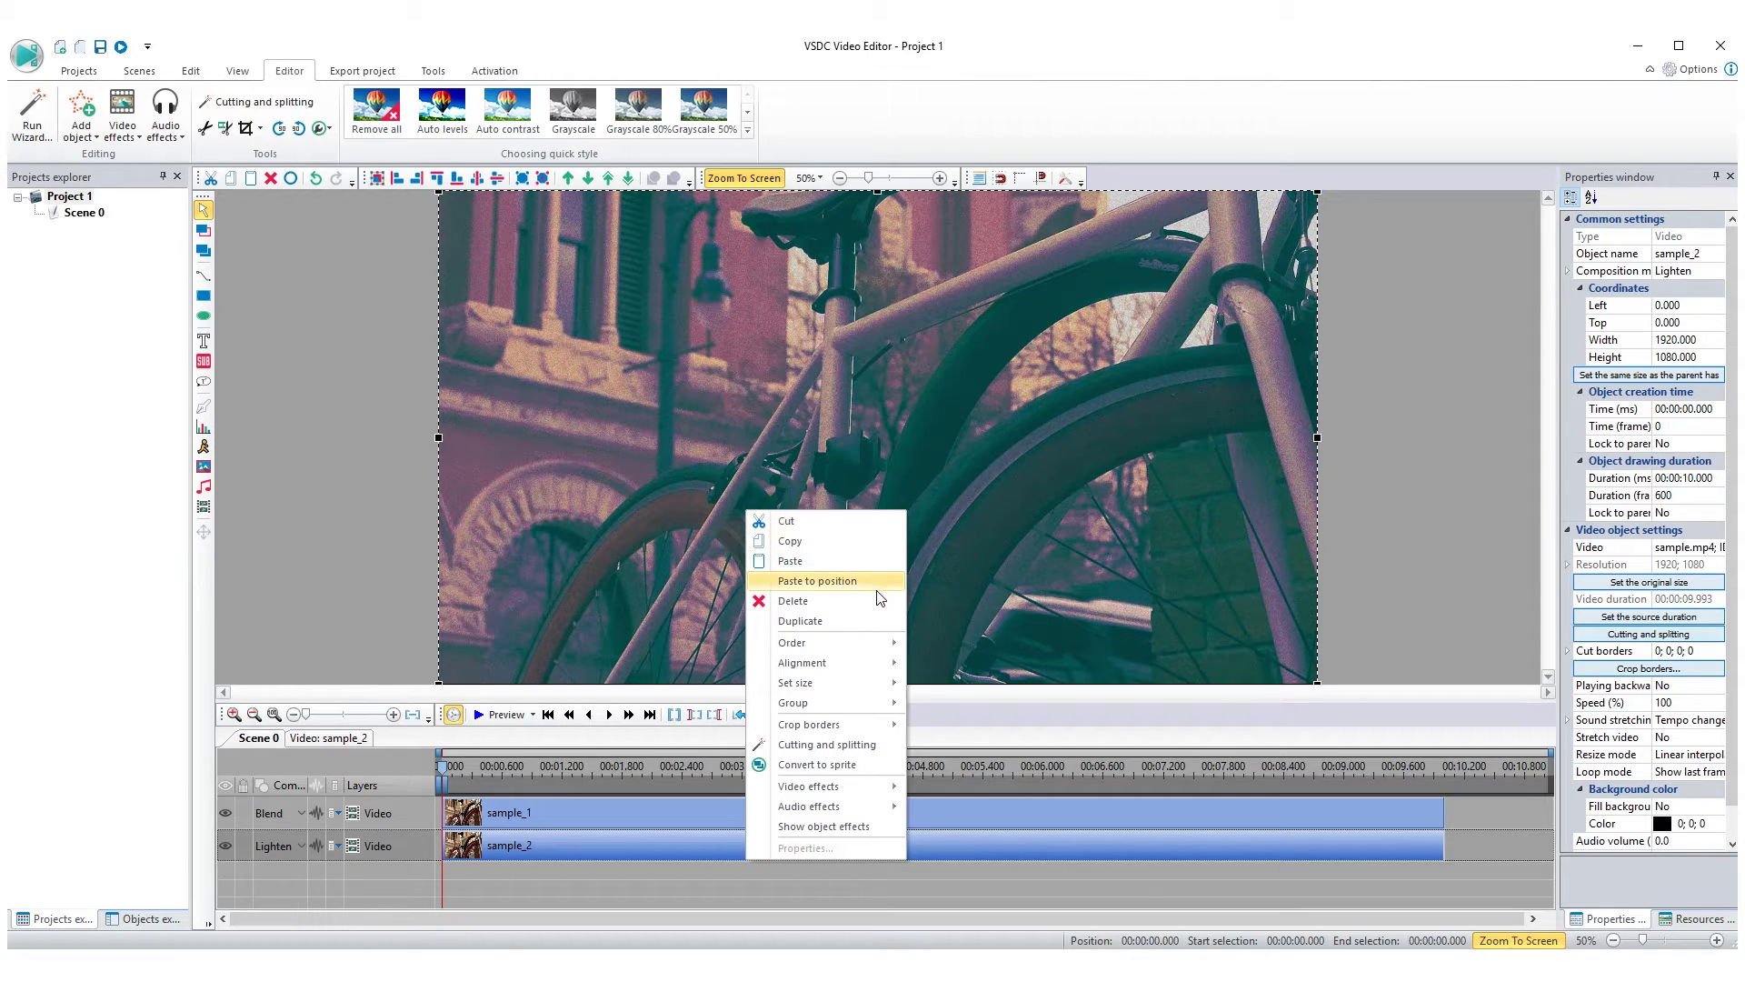
{"action": "left_click", "coordinate": [872, 624]}
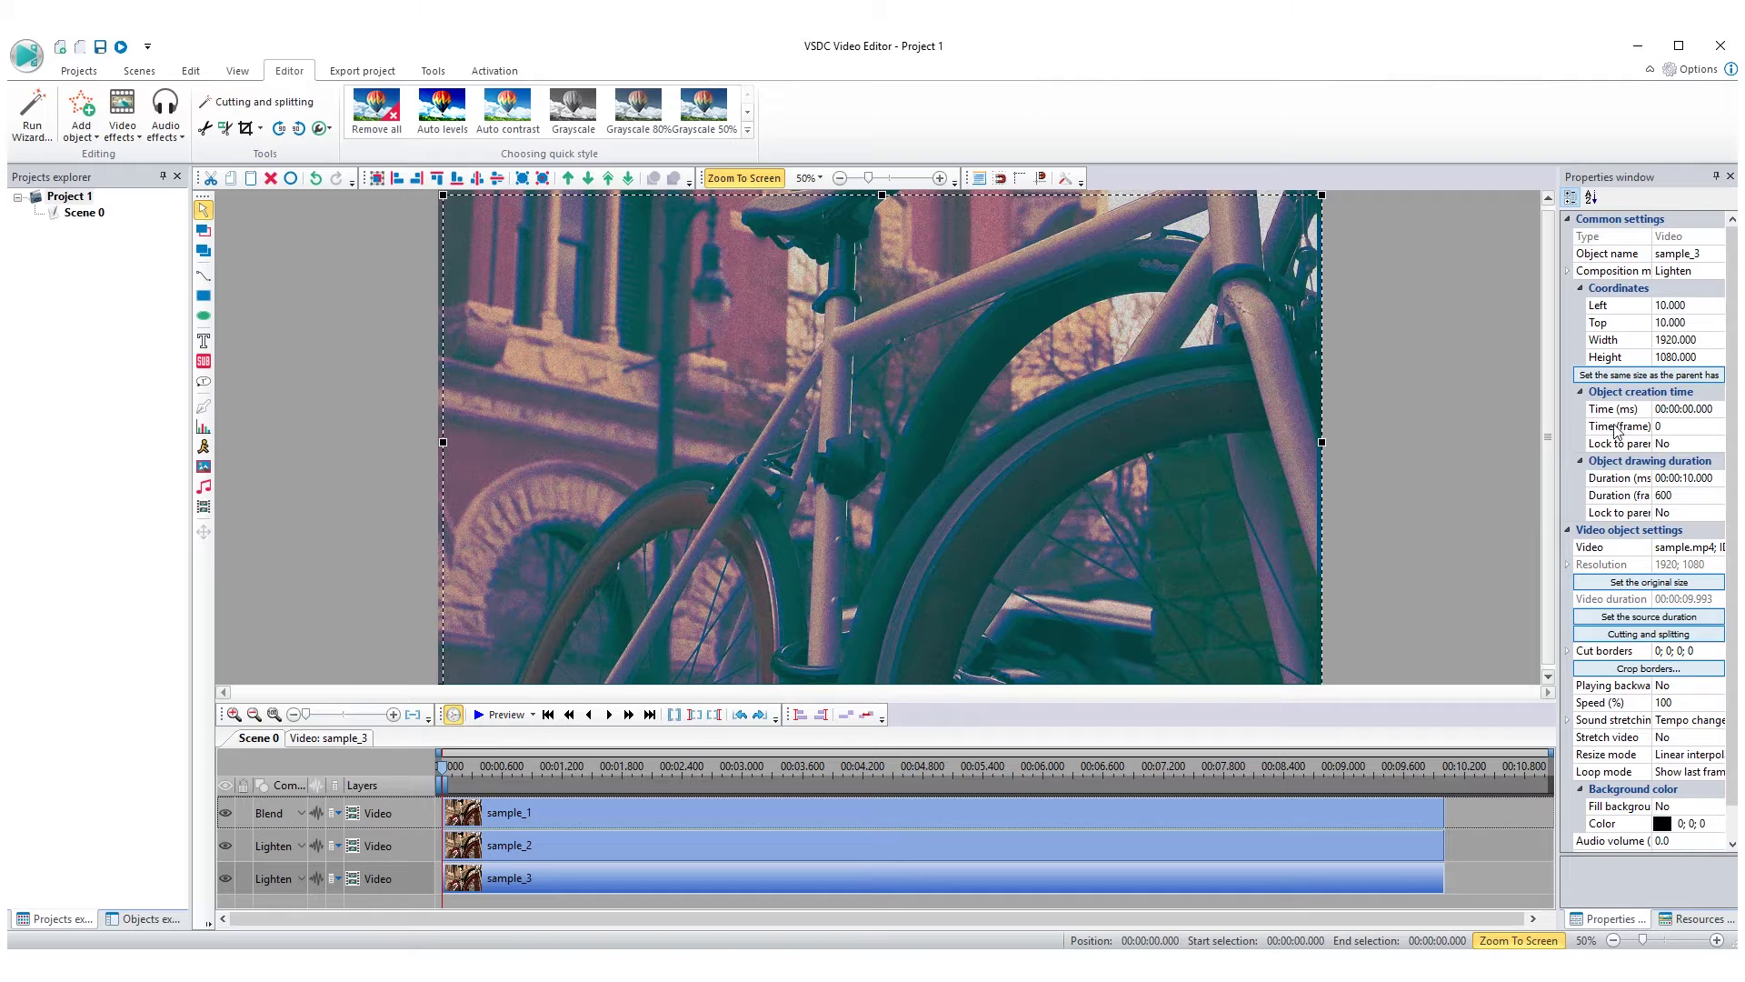
{"action": "left_click", "coordinate": [1649, 375]}
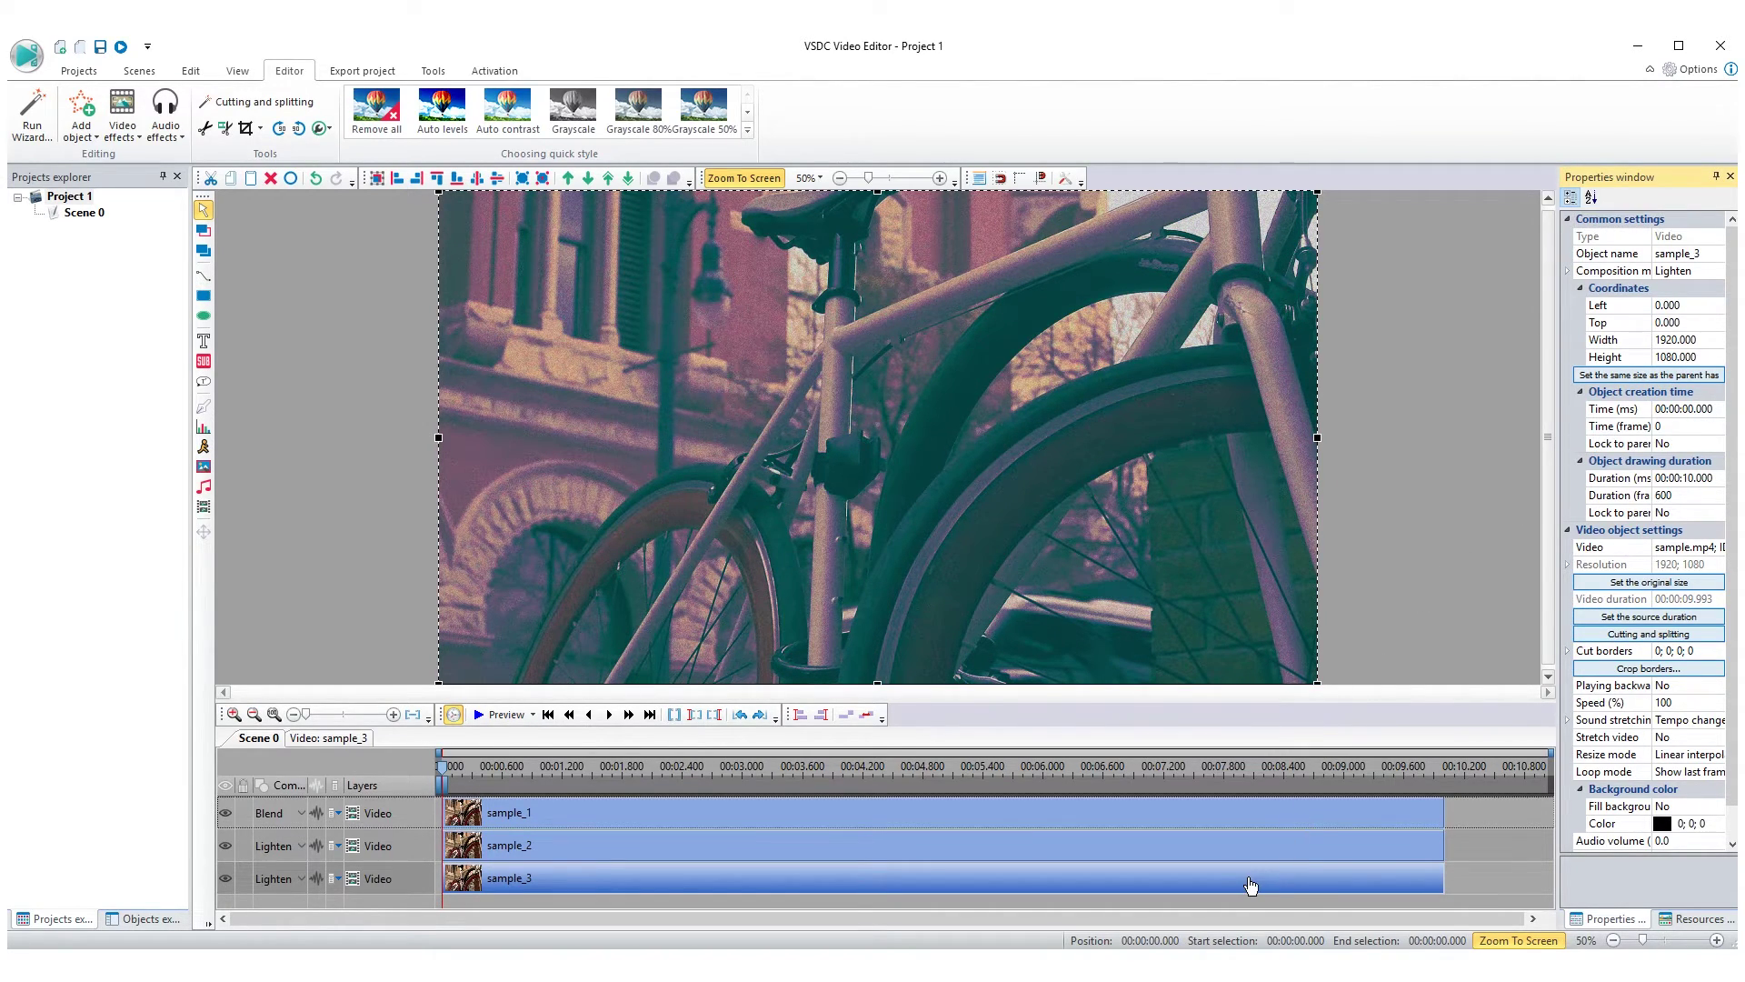
Lock the sample_2 and sample_3 layers and shift the sample_1 clip sideways to a left coordinate of about 10.
{"action": "left_click", "coordinate": [374, 624]}
{"action": "left_click", "coordinate": [243, 845]}
{"action": "left_click", "coordinate": [243, 878]}
{"action": "left_click", "coordinate": [647, 525]}
{"action": "left_click_drag", "start_coordinate": [647, 525], "coordinate": [649, 524]}
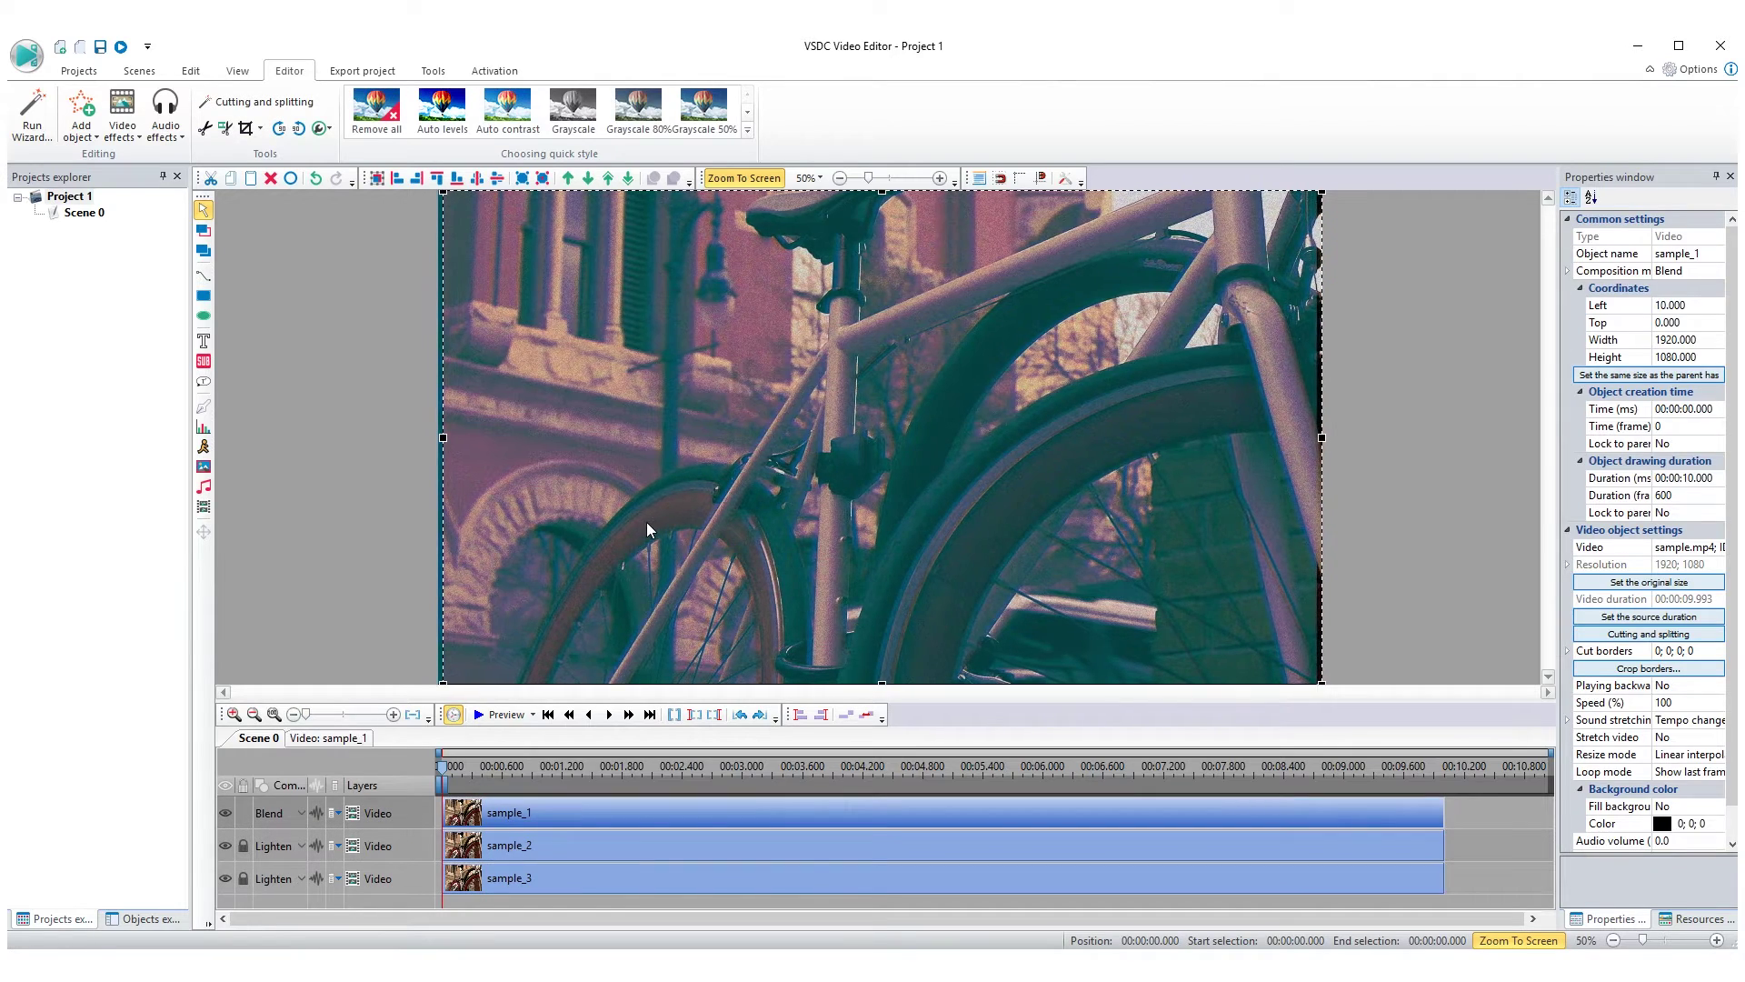
Lock sample_1, unlock sample_3 and offset the sample_3 clip to about left 10, top -2, then deselect it.
{"action": "left_click", "coordinate": [243, 812]}
{"action": "left_click", "coordinate": [243, 878]}
{"action": "left_click_drag", "start_coordinate": [682, 640], "coordinate": [684, 646]}
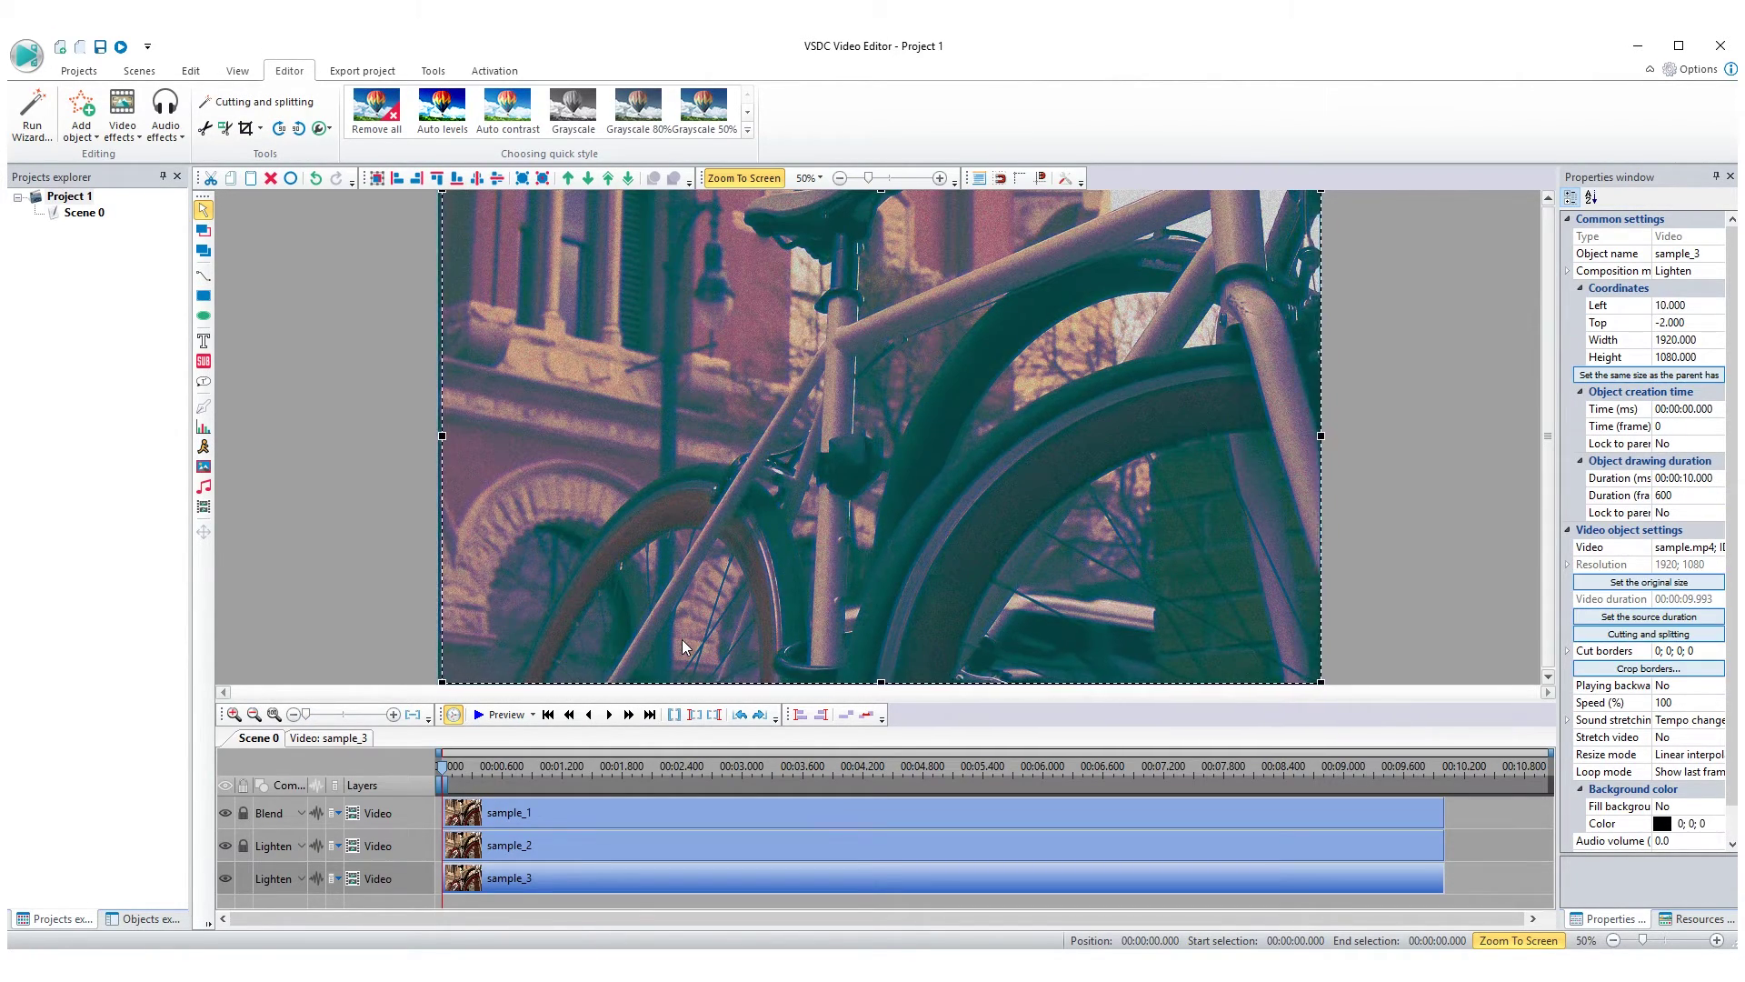
{"action": "left_click", "coordinate": [287, 545]}
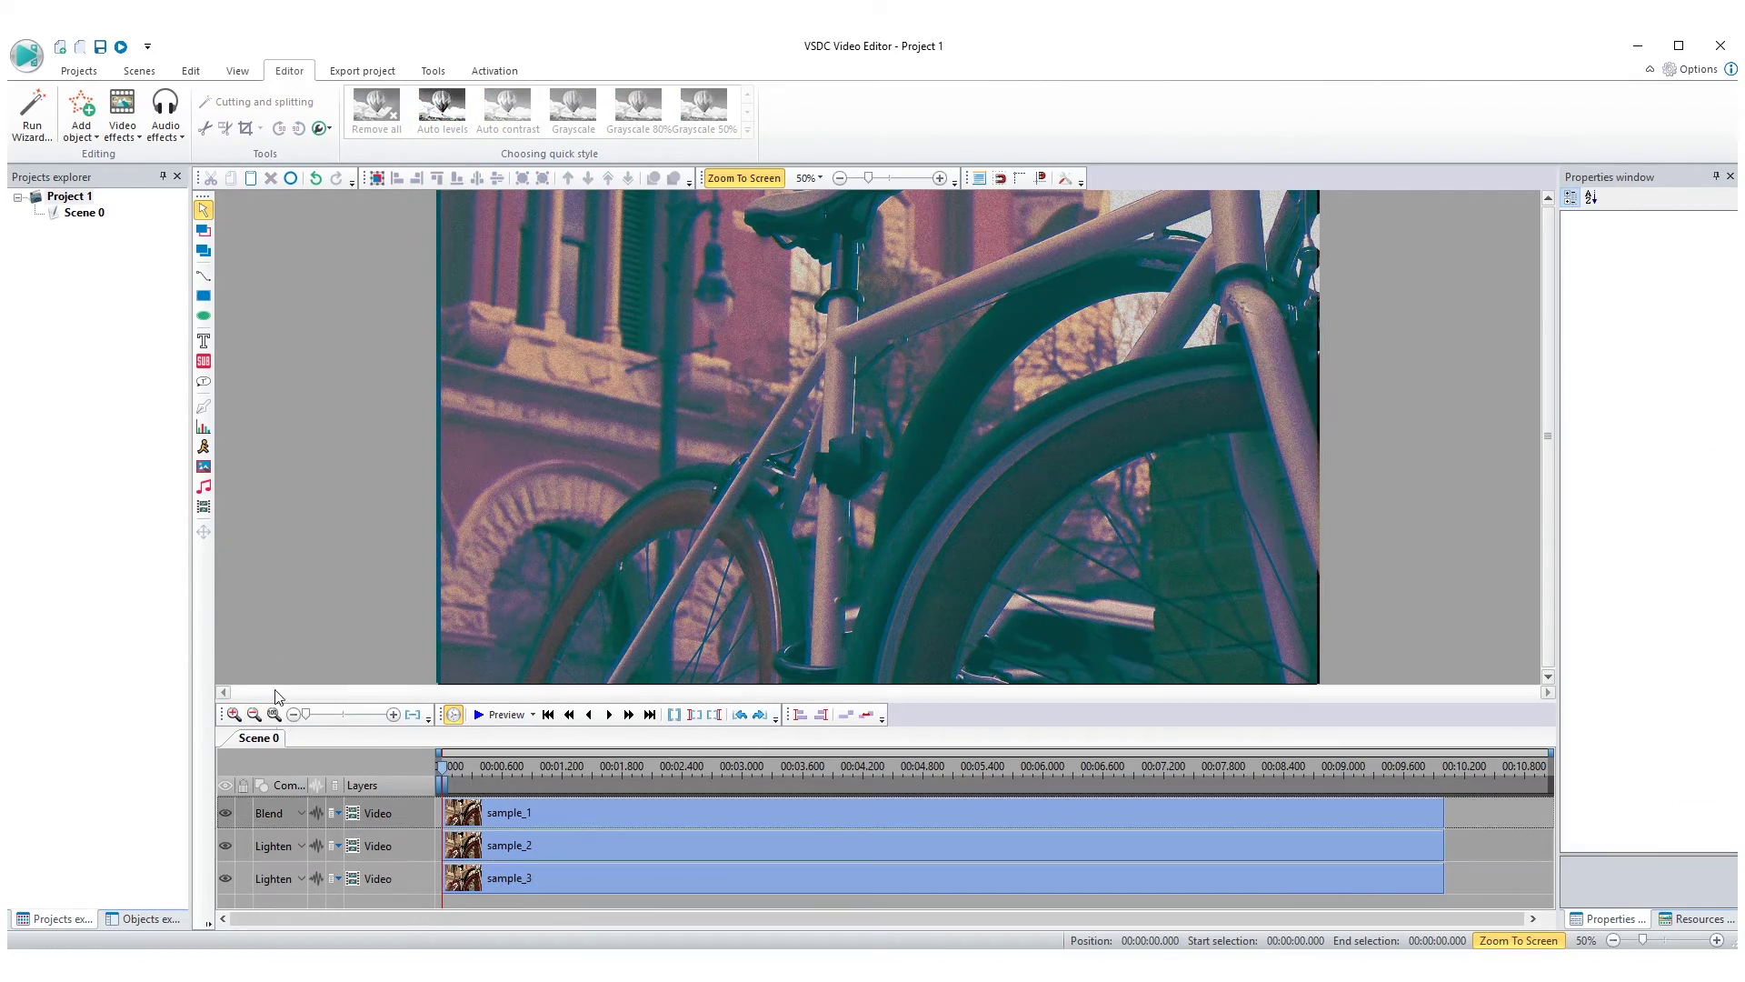